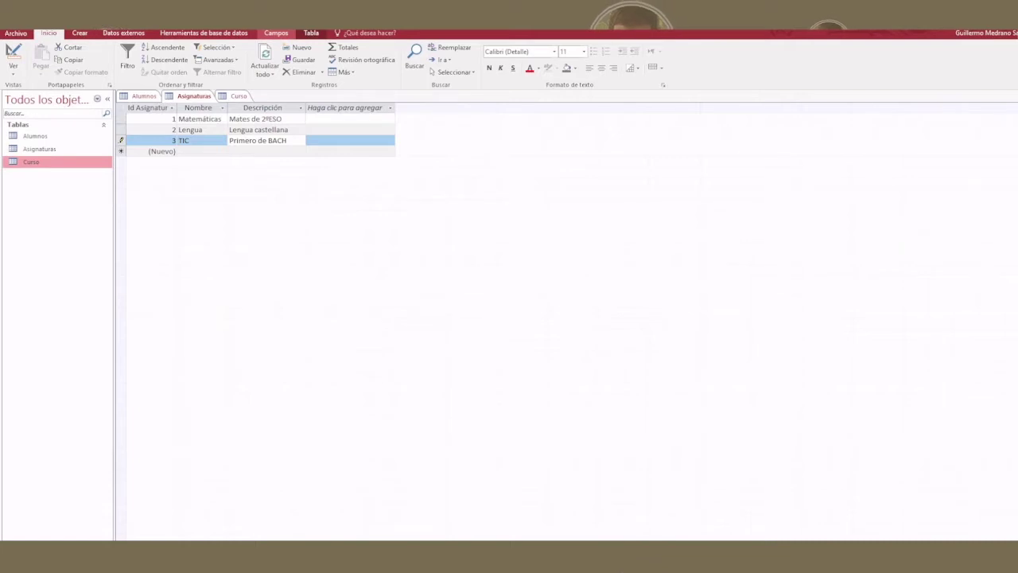
- Open the database's relationships diagram and add the Alumnos, Asignaturas and Curso tables to it
{"action": "left_click", "coordinate": [111, 34]}
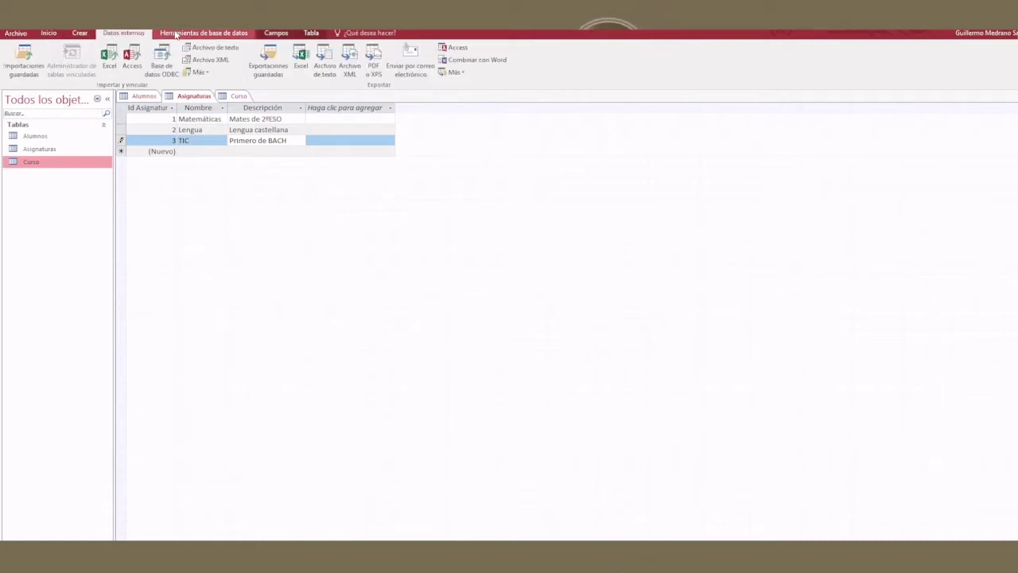
{"action": "left_click", "coordinate": [176, 35]}
{"action": "left_click", "coordinate": [137, 60]}
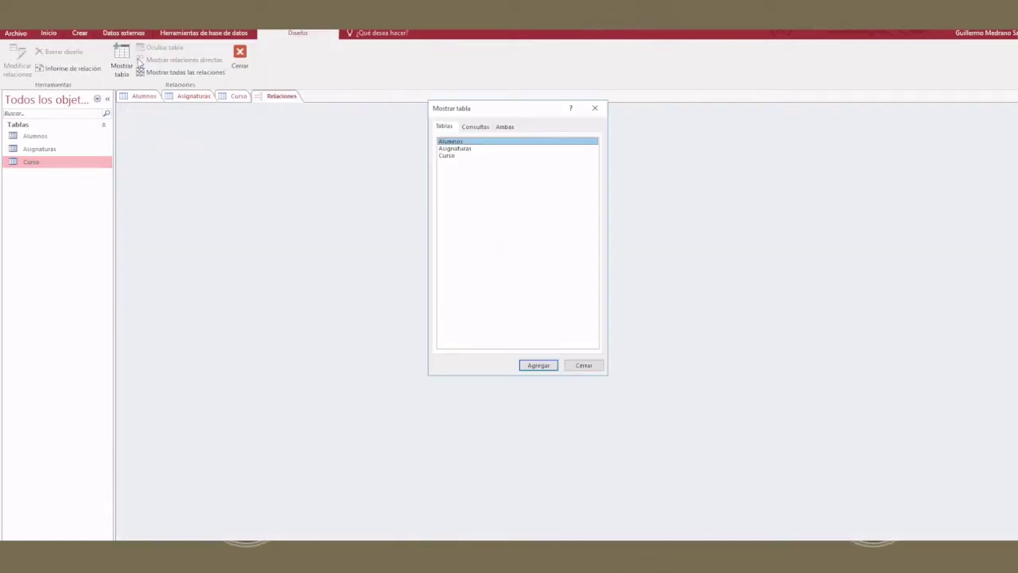
{"action": "double_click", "coordinate": [454, 143]}
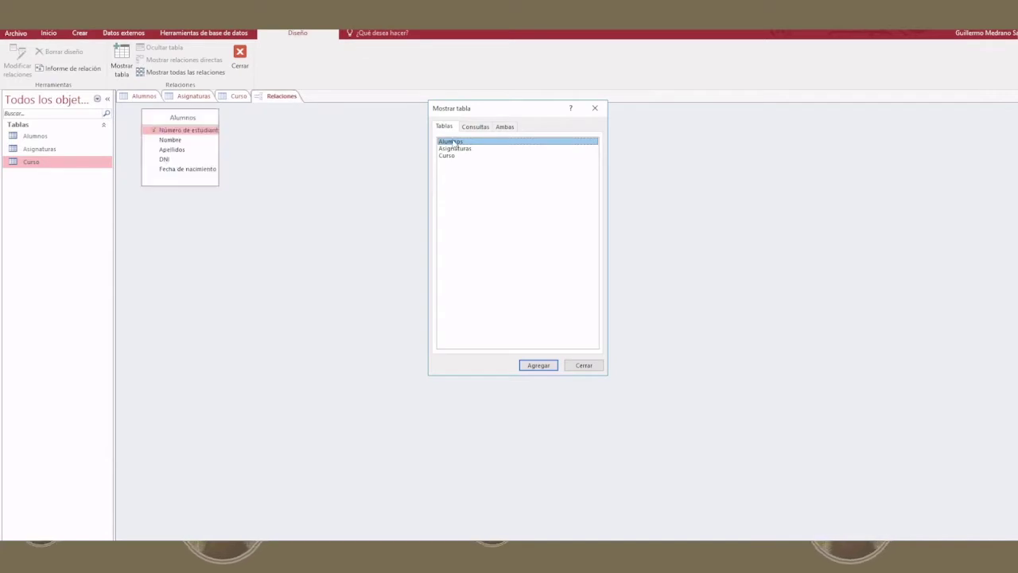
{"action": "double_click", "coordinate": [454, 148]}
{"action": "left_click", "coordinate": [448, 156]}
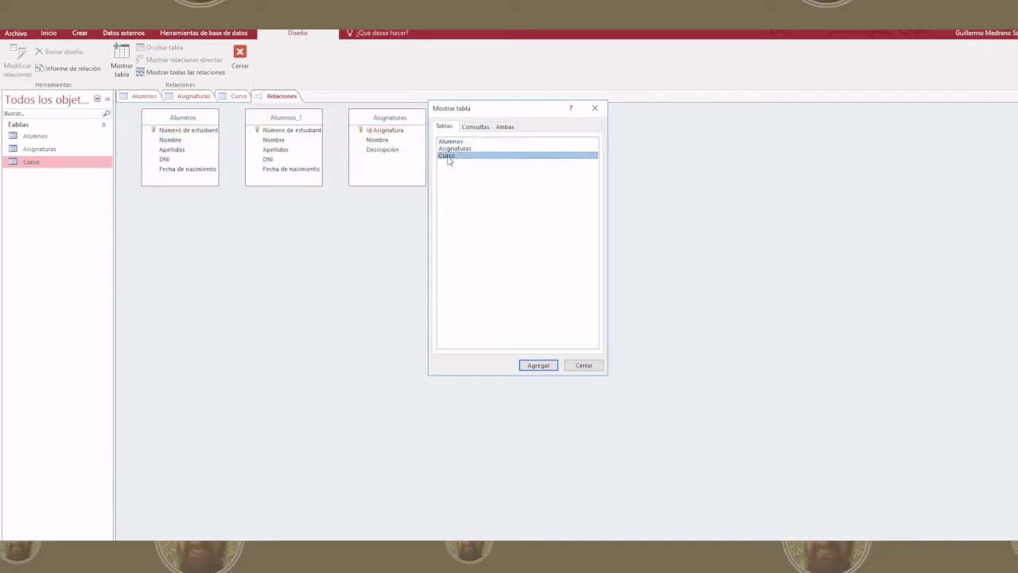
{"action": "double_click", "coordinate": [447, 156]}
{"action": "left_click_drag", "start_coordinate": [477, 108], "coordinate": [556, 200]}
{"action": "left_click", "coordinate": [662, 456]}
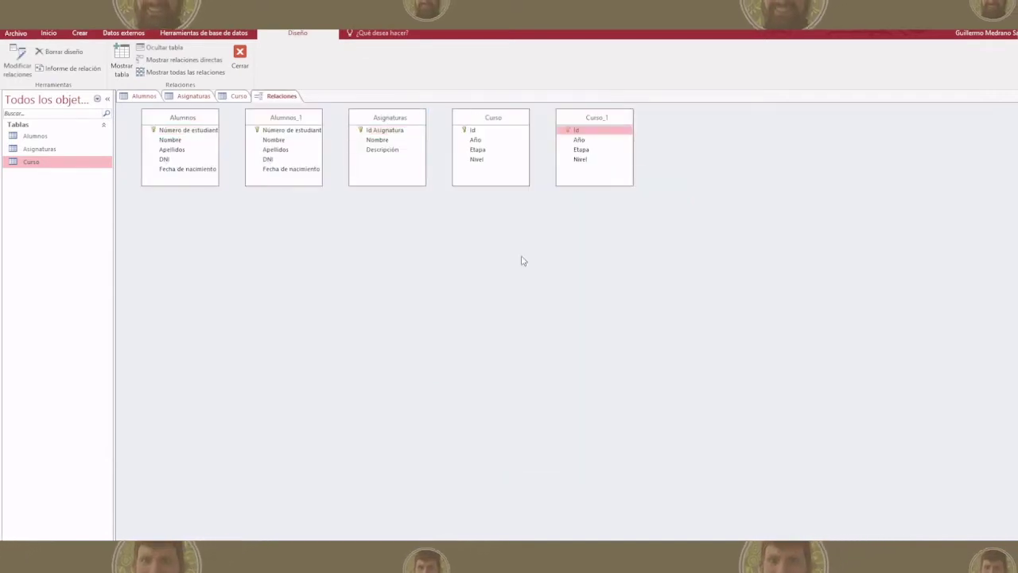
- Hide the duplicate tables Curso_1 and Alumnos_1 from the relationships diagram
{"action": "right_click", "coordinate": [623, 125]}
{"action": "left_click", "coordinate": [652, 138]}
{"action": "right_click", "coordinate": [300, 128]}
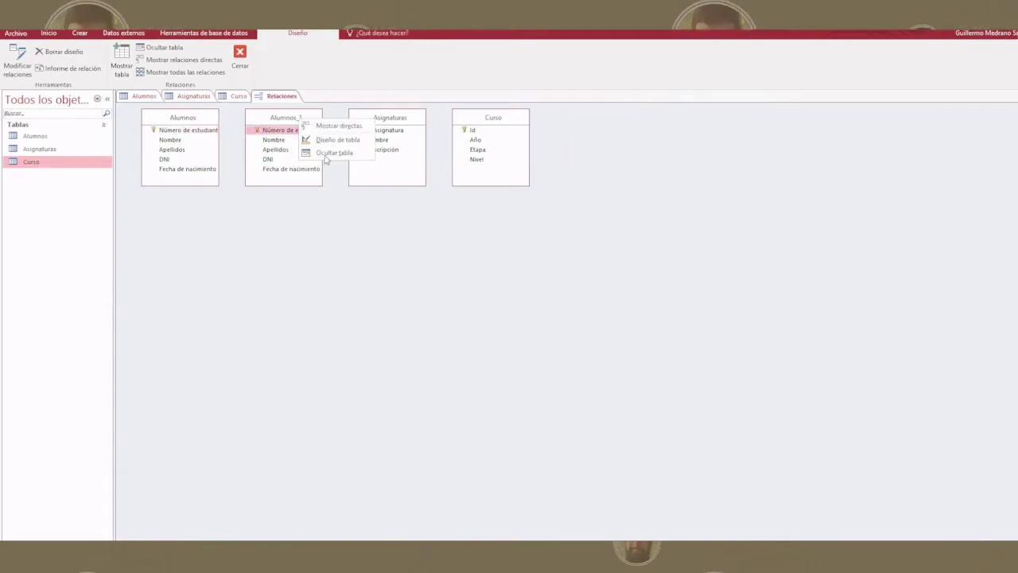
{"action": "left_click", "coordinate": [322, 141]}
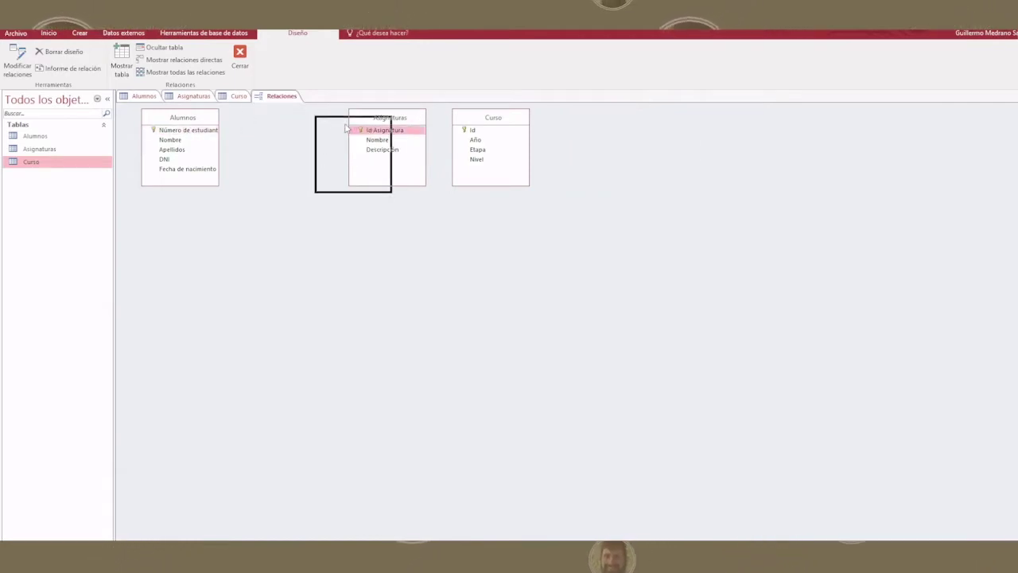
- Rearrange the Asignaturas, Alumnos and Curso tables in a spaced row in the relationships diagram
{"action": "left_click_drag", "start_coordinate": [346, 127], "coordinate": [303, 129]}
{"action": "left_click_drag", "start_coordinate": [179, 119], "coordinate": [191, 132]}
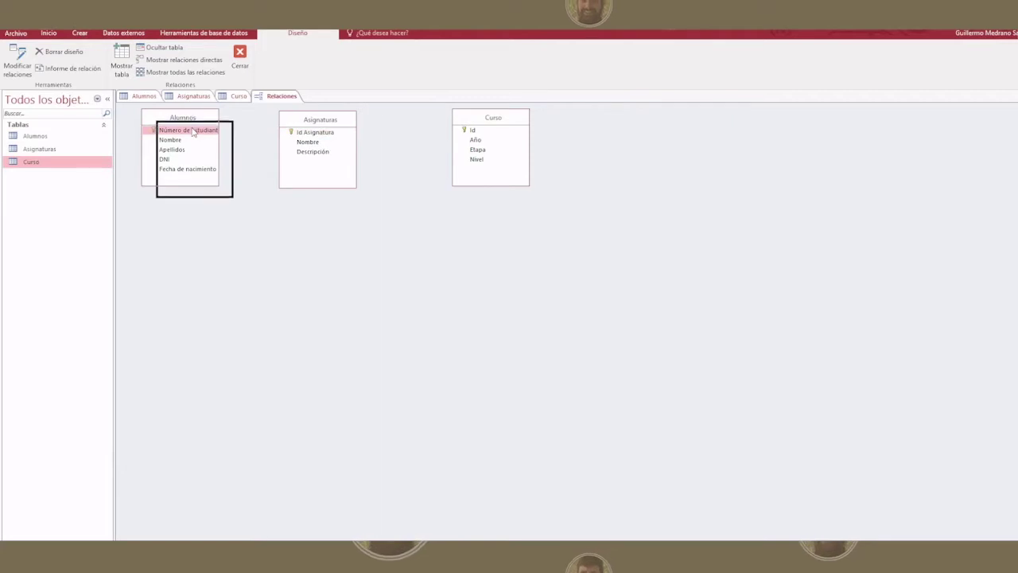
{"action": "left_click_drag", "start_coordinate": [500, 120], "coordinate": [451, 125]}
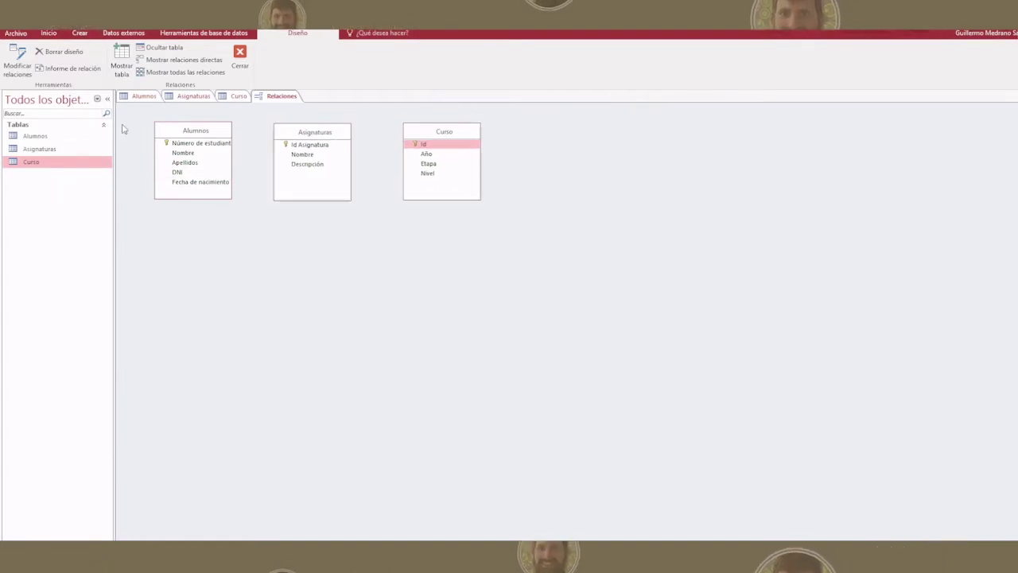
- Create a new blank table and switch it to Design view
{"action": "left_click", "coordinate": [80, 32]}
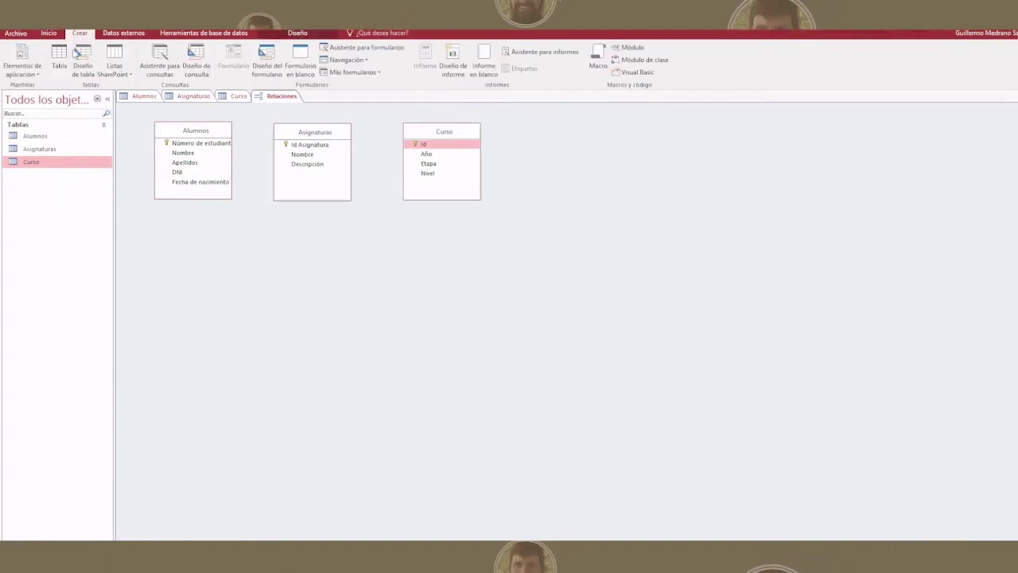
{"action": "left_click", "coordinate": [59, 62]}
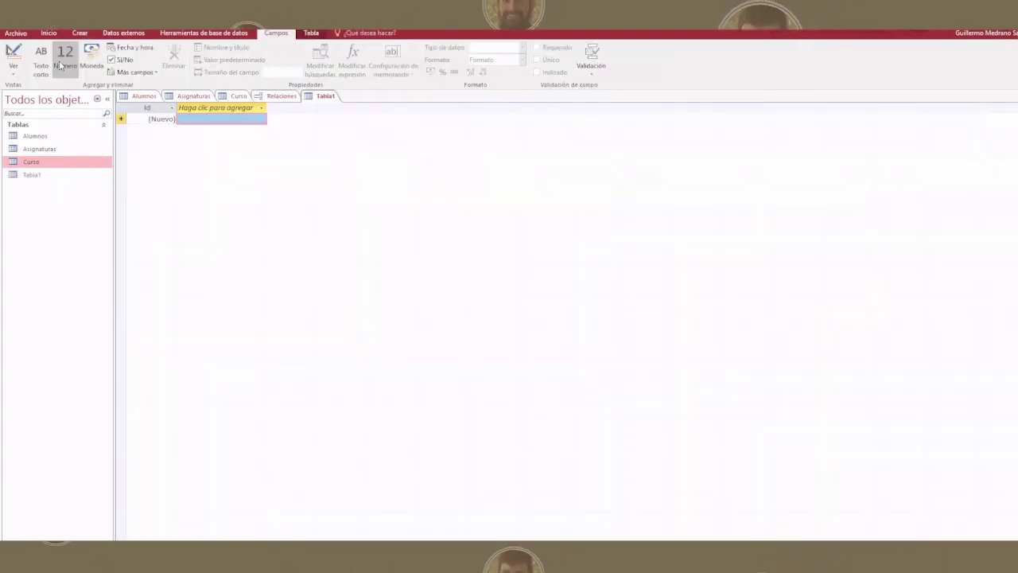
{"action": "right_click", "coordinate": [32, 174]}
{"action": "left_click", "coordinate": [11, 199]}
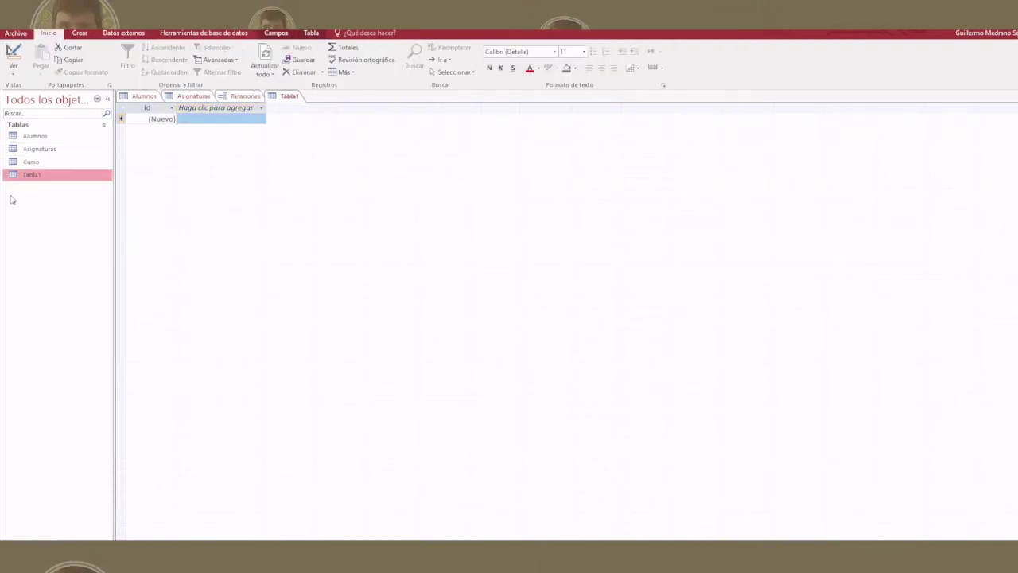
{"action": "right_click", "coordinate": [39, 180]}
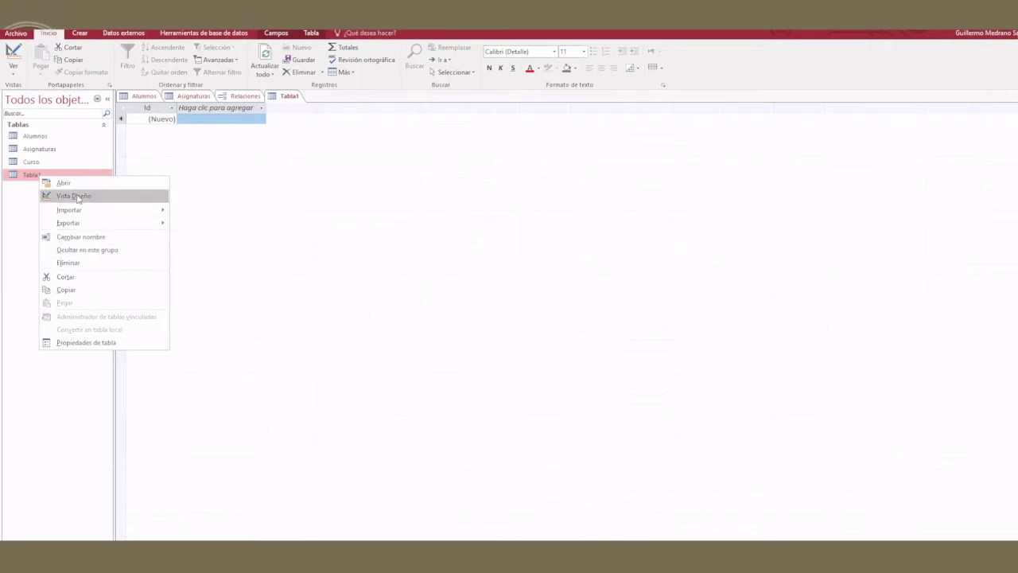
{"action": "left_click", "coordinate": [78, 196]}
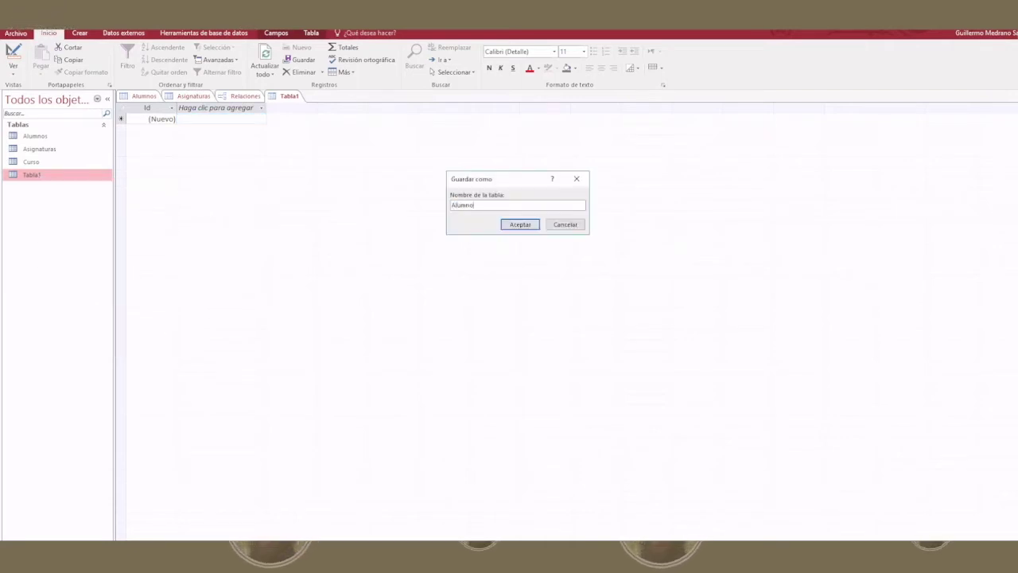
- Save the new table under the name Alumno-asignatura
{"action": "type", "text": "Alumno-as"}
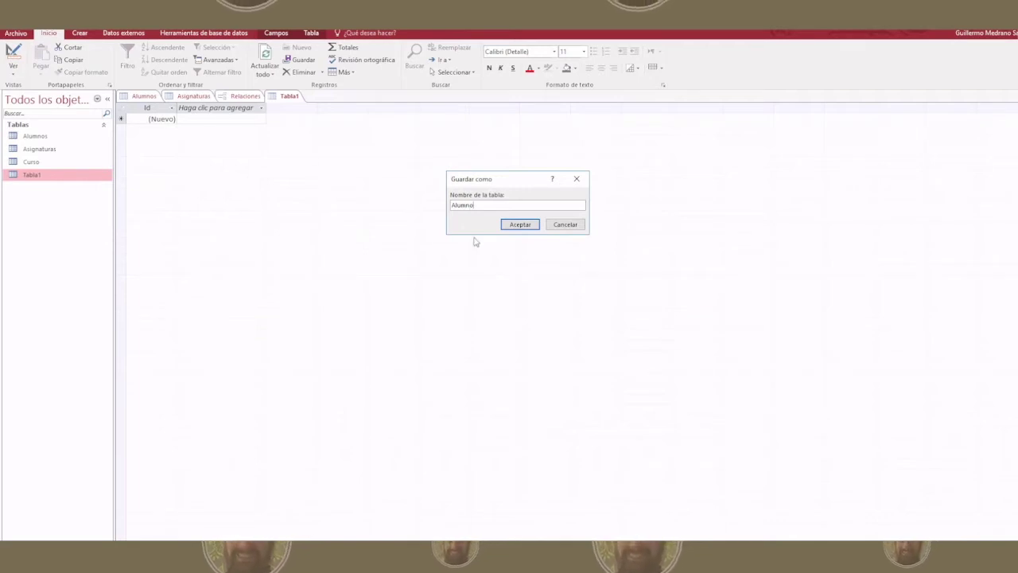
{"action": "type", "text": "ignatuar"}
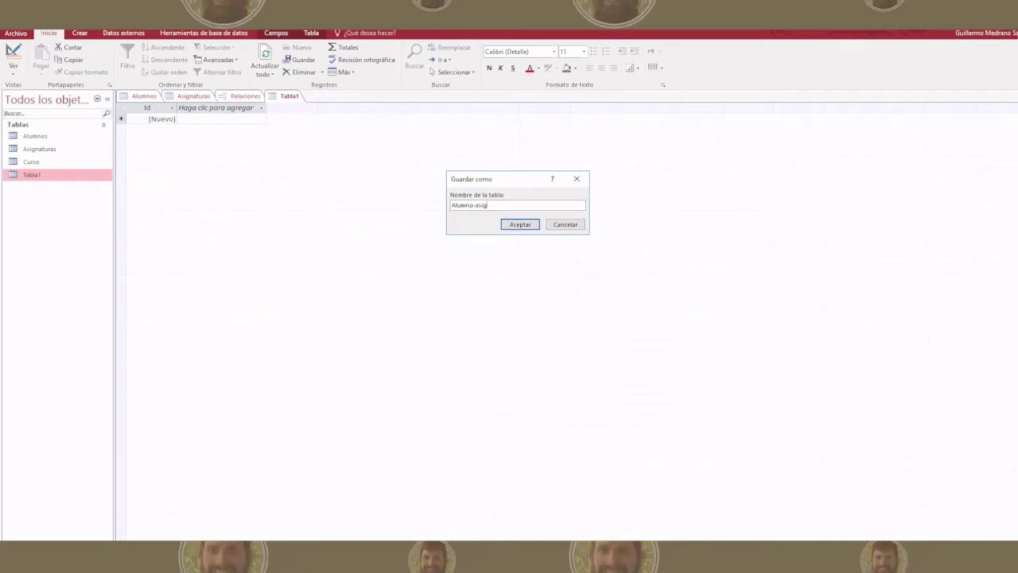
{"action": "key", "text": "BackSpace"}
{"action": "key", "text": "BackSpace"}
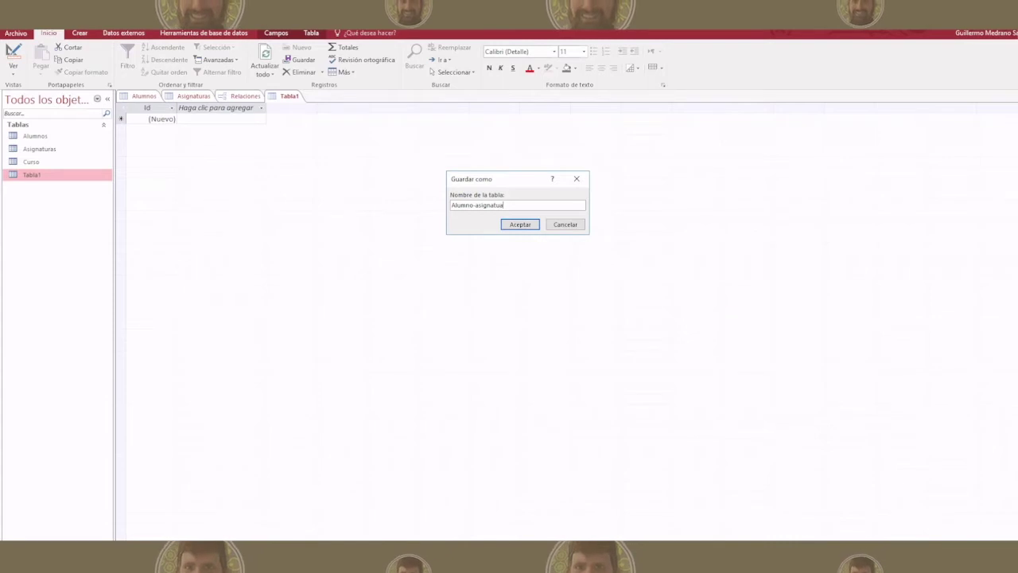
{"action": "type", "text": "dsda"}
{"action": "key", "text": "BackSpace"}
{"action": "key", "text": "BackSpace"}
{"action": "key", "text": "BackSpace"}
{"action": "key", "text": "BackSpace"}
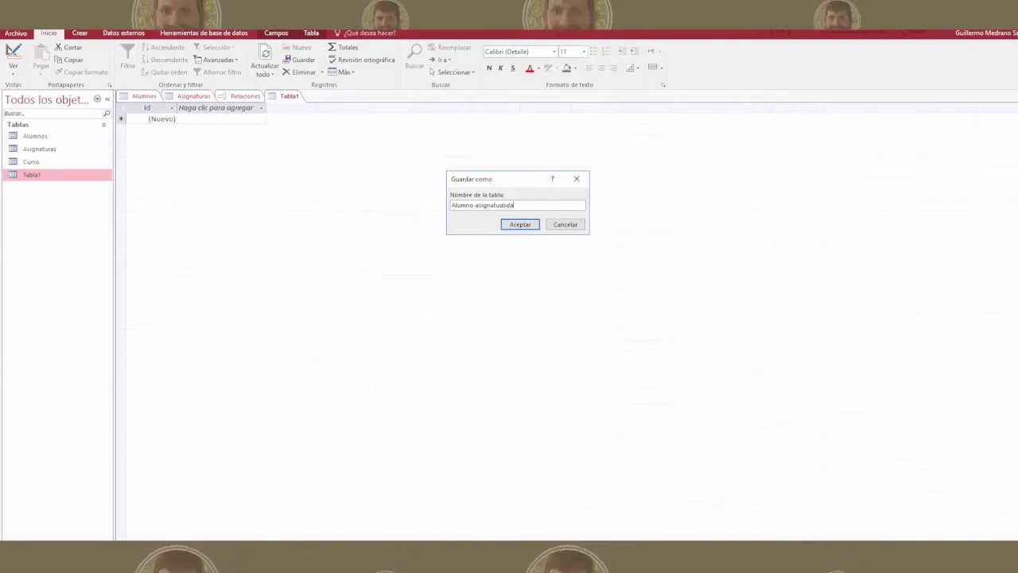
{"action": "type", "text": "ra"}
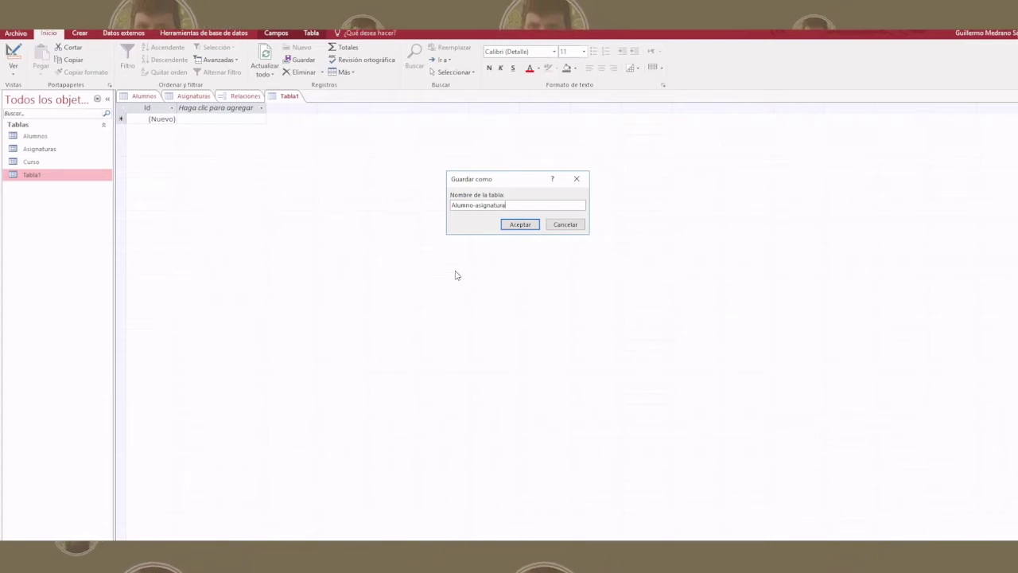
{"action": "left_click", "coordinate": [520, 225]}
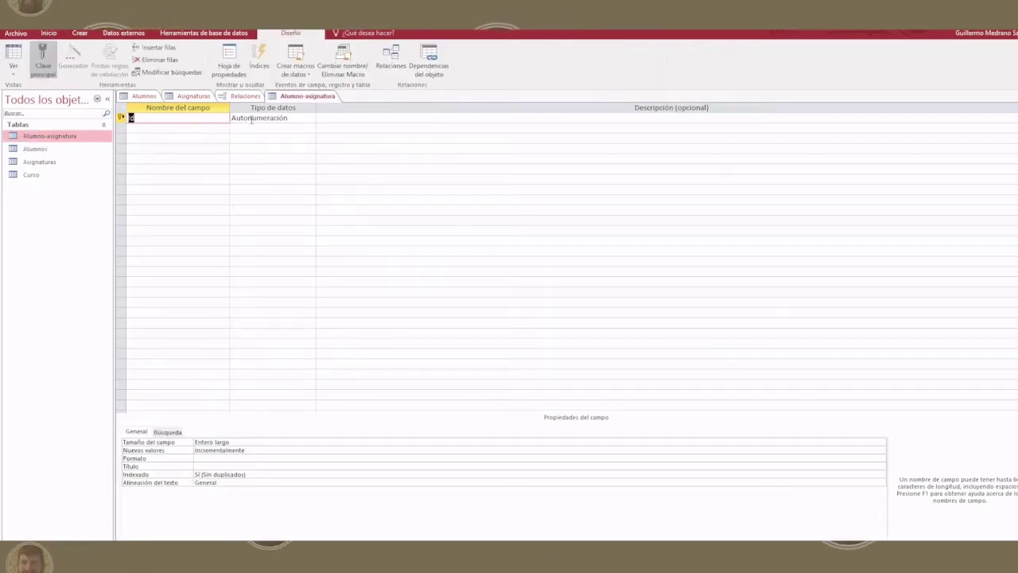
- Add a field named Id_alumnos with the data type Número below the Id field
{"action": "left_click", "coordinate": [206, 130]}
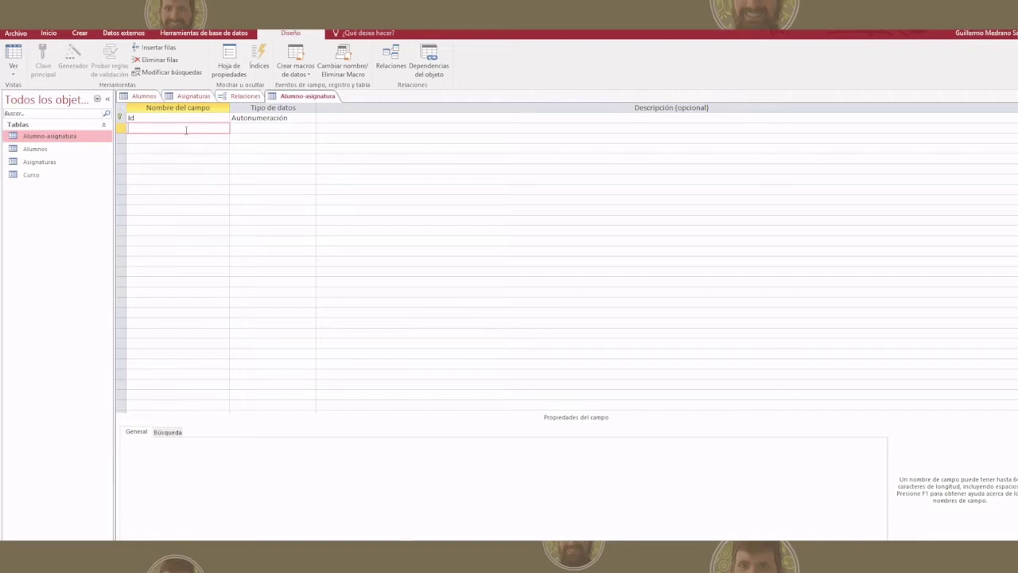
{"action": "type", "text": "Id"}
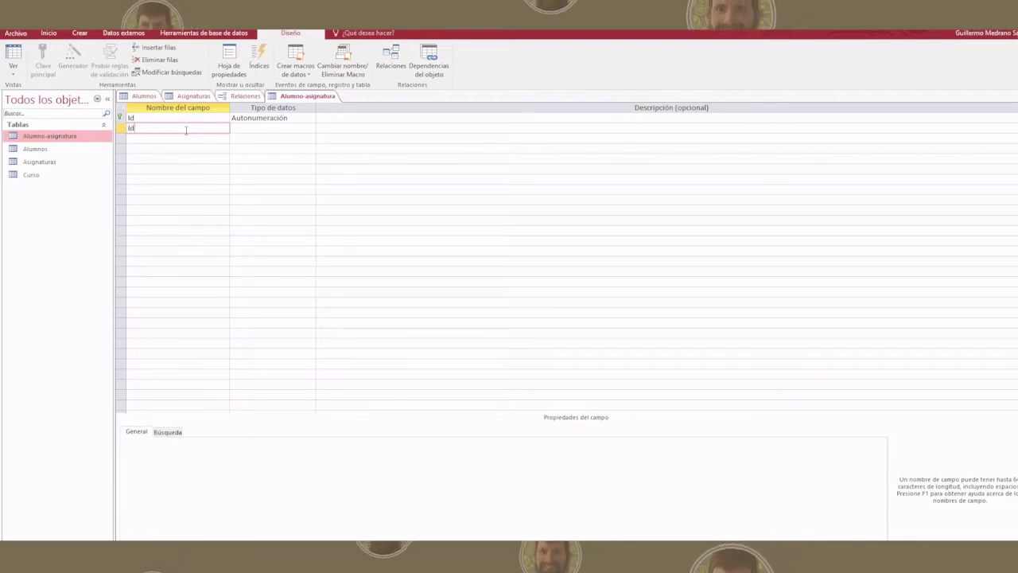
{"action": "type", "text": "_alumnos"}
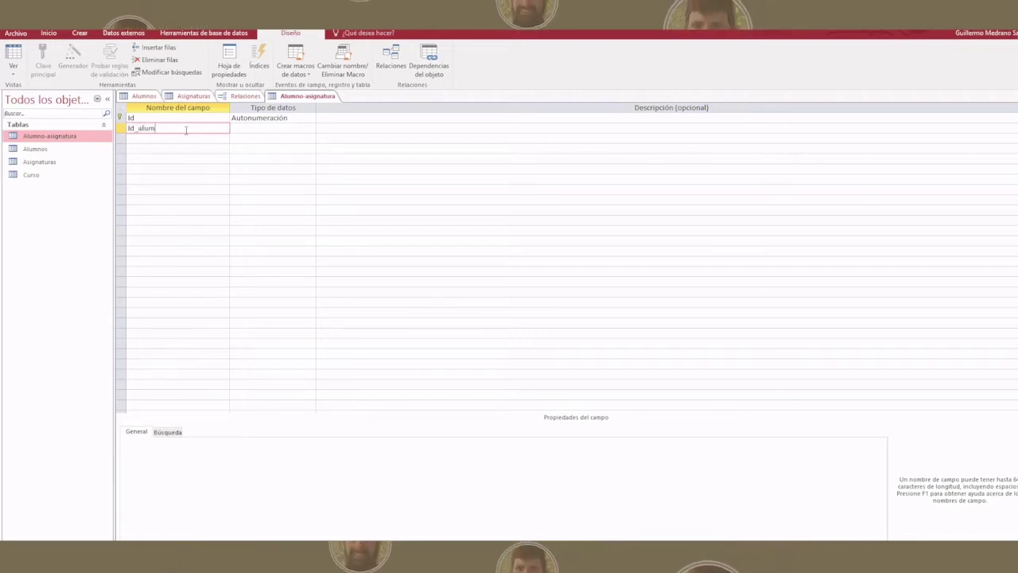
{"action": "left_click", "coordinate": [264, 130]}
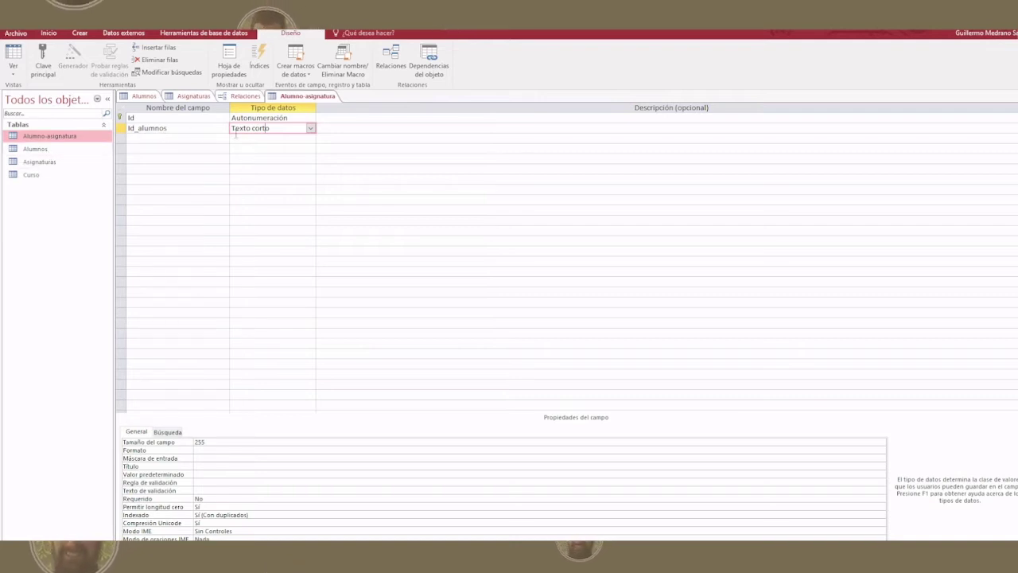
{"action": "left_click", "coordinate": [311, 129]}
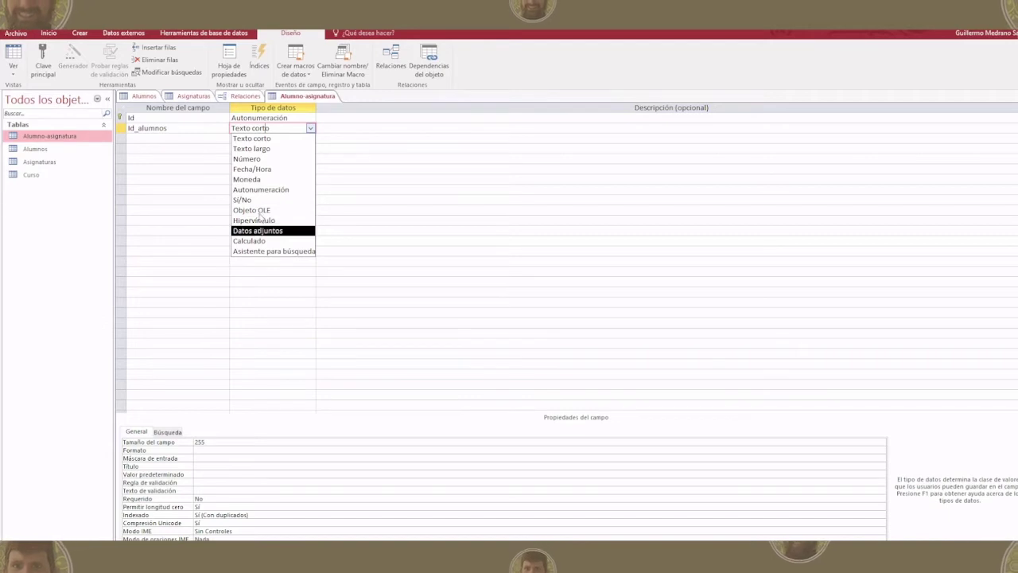
{"action": "left_click", "coordinate": [248, 158]}
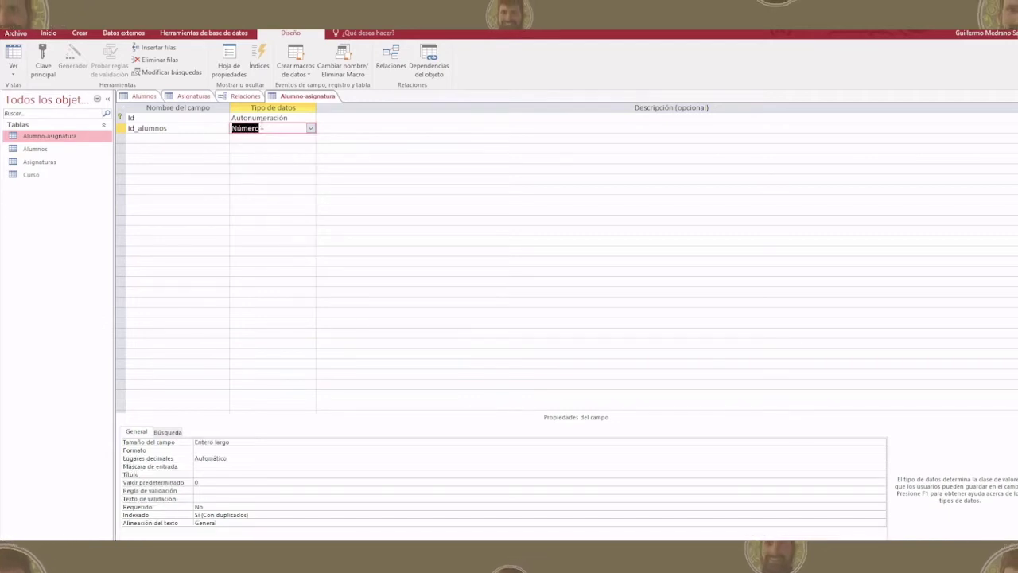
- Add a field named Id_asignatura with the data type Número, and close the Alumno-asignatura table, saving its design changes
{"action": "left_click", "coordinate": [131, 137]}
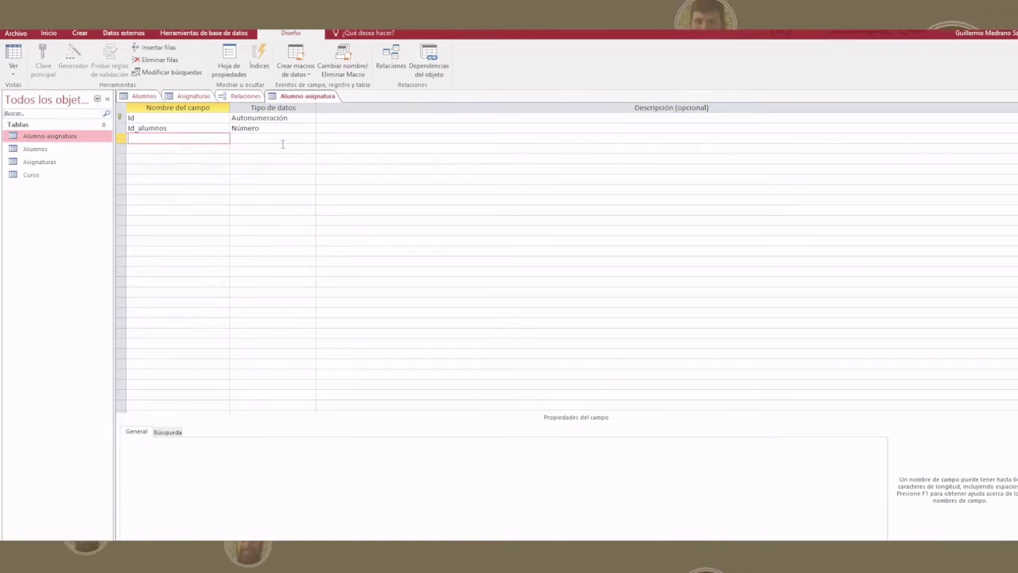
{"action": "left_click", "coordinate": [291, 138]}
{"action": "left_click", "coordinate": [310, 140]}
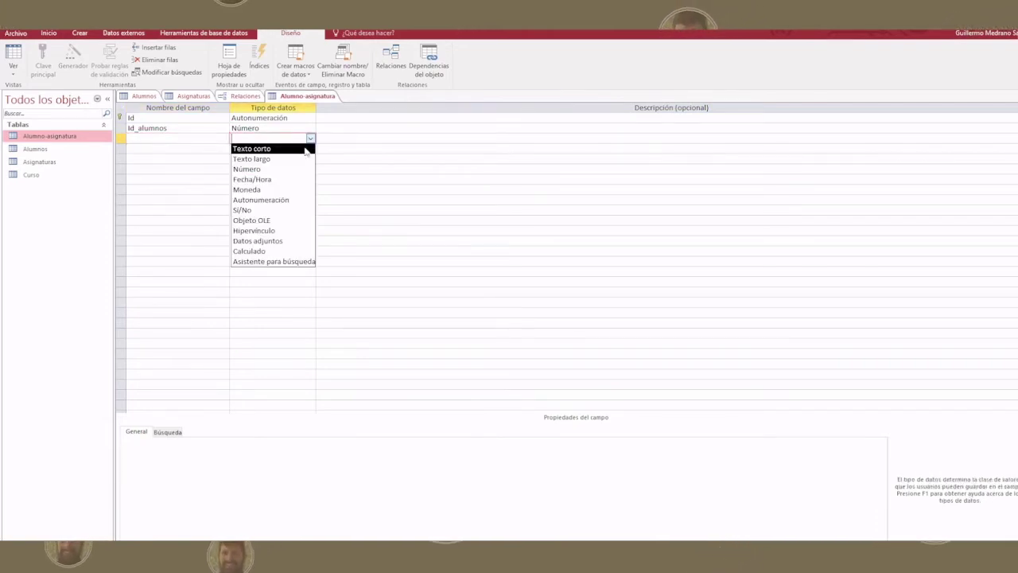
{"action": "left_click", "coordinate": [272, 170]}
{"action": "left_click", "coordinate": [190, 137]}
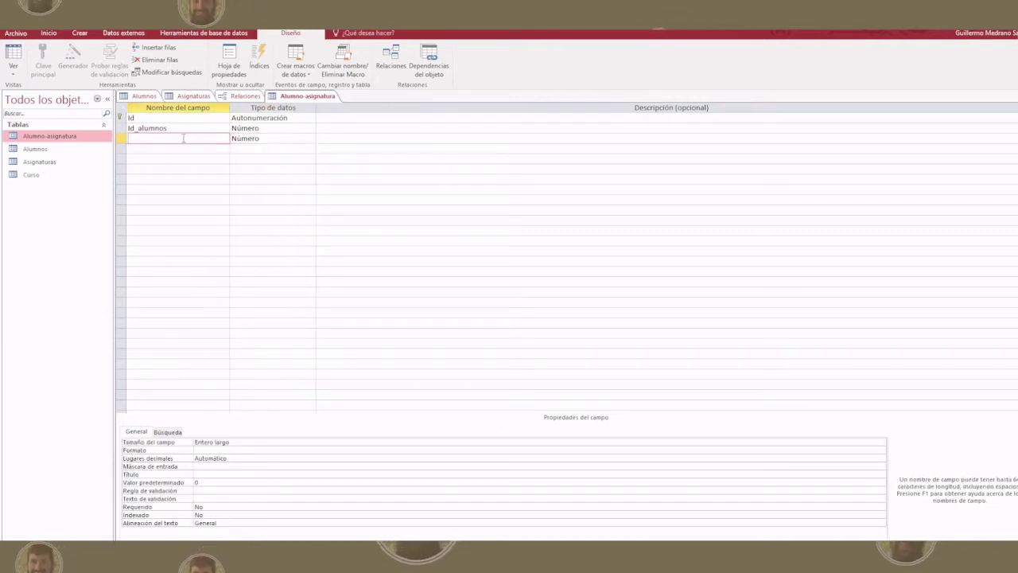
{"action": "type", "text": "Id"}
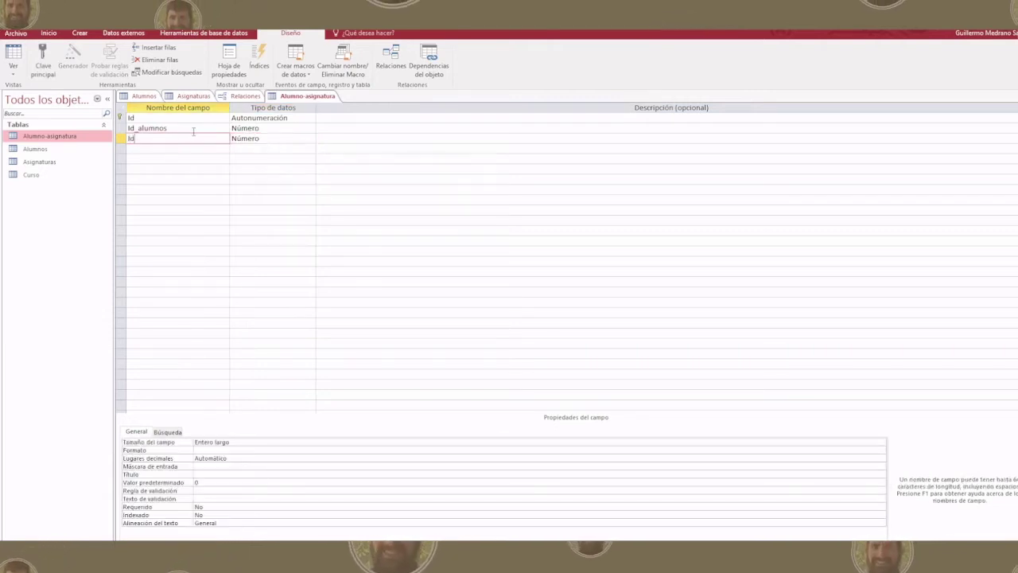
{"action": "type", "text": "_asigna"}
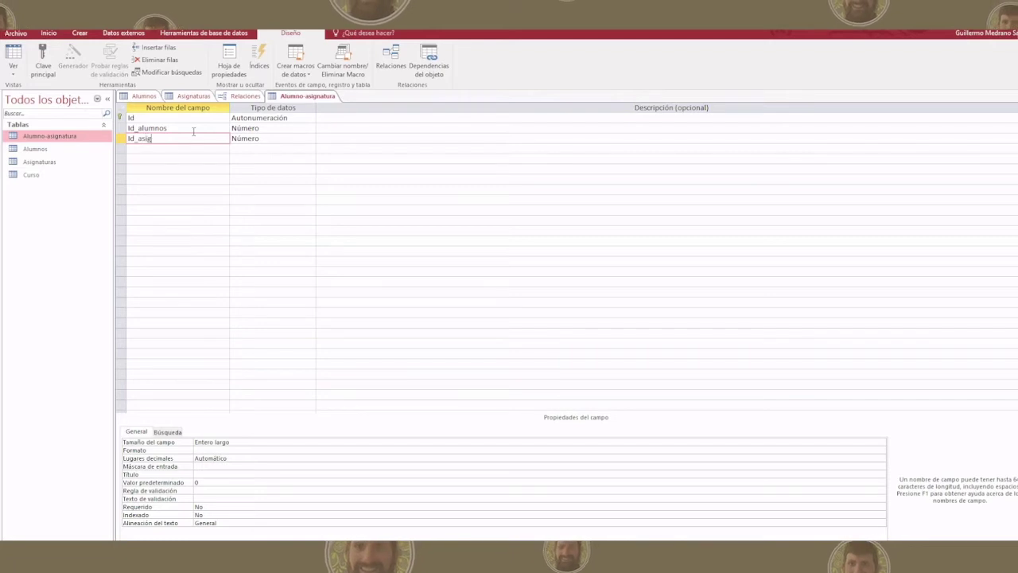
{"action": "type", "text": "tura"}
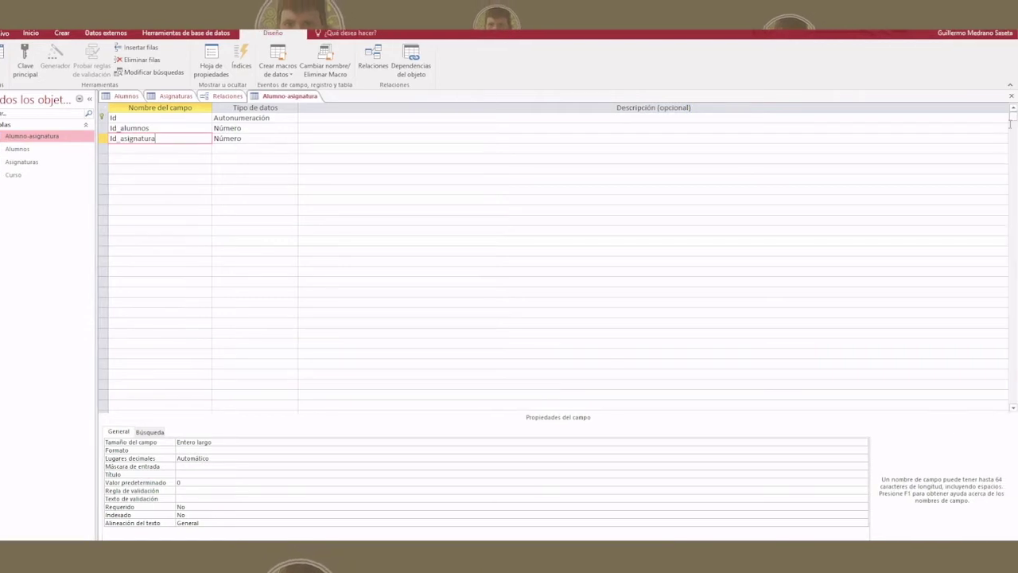
{"action": "left_click", "coordinate": [1011, 96]}
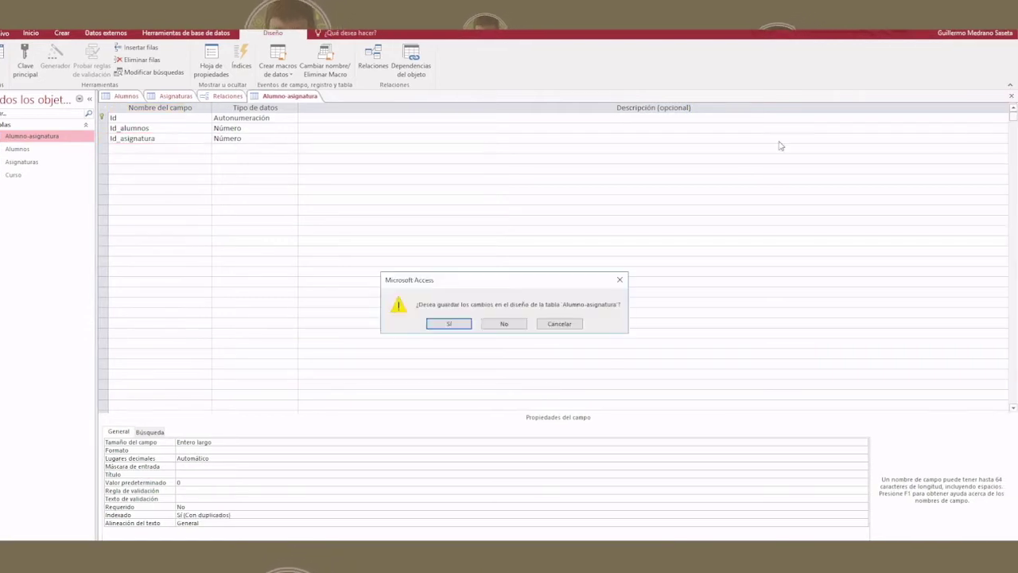
{"action": "left_click", "coordinate": [447, 323]}
- Add the Alumno-asignatura table to the relationships diagram, remove its duplicate copy, and place it below Alumnos and Asignaturas
{"action": "right_click", "coordinate": [214, 253]}
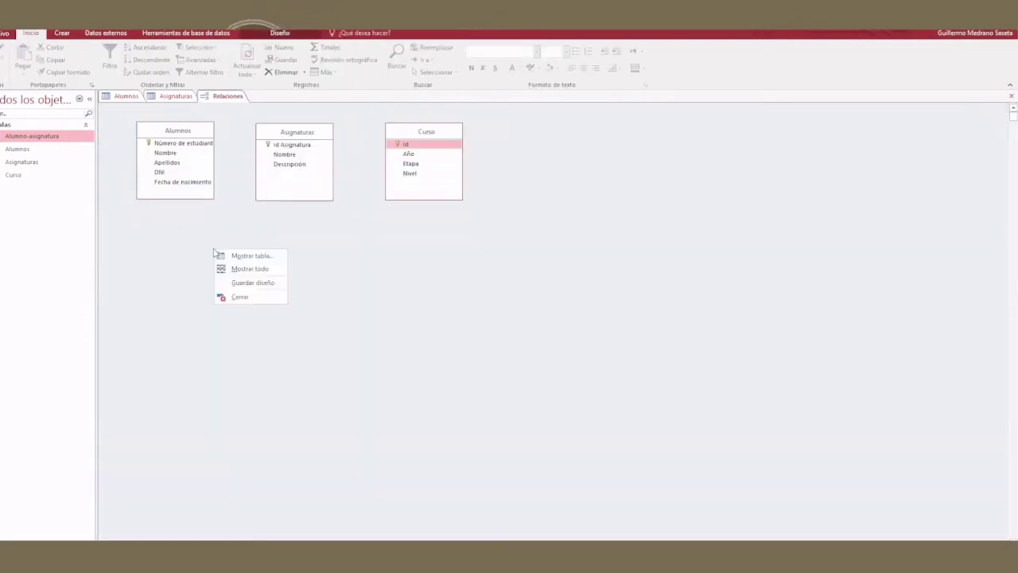
{"action": "left_click", "coordinate": [231, 256]}
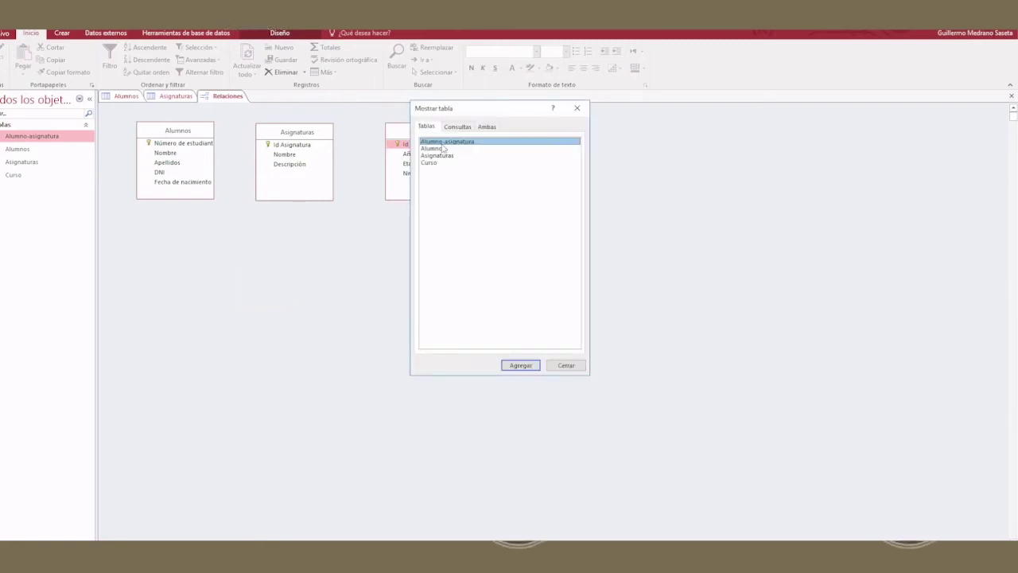
{"action": "left_click", "coordinate": [521, 365]}
{"action": "left_click", "coordinate": [566, 365]}
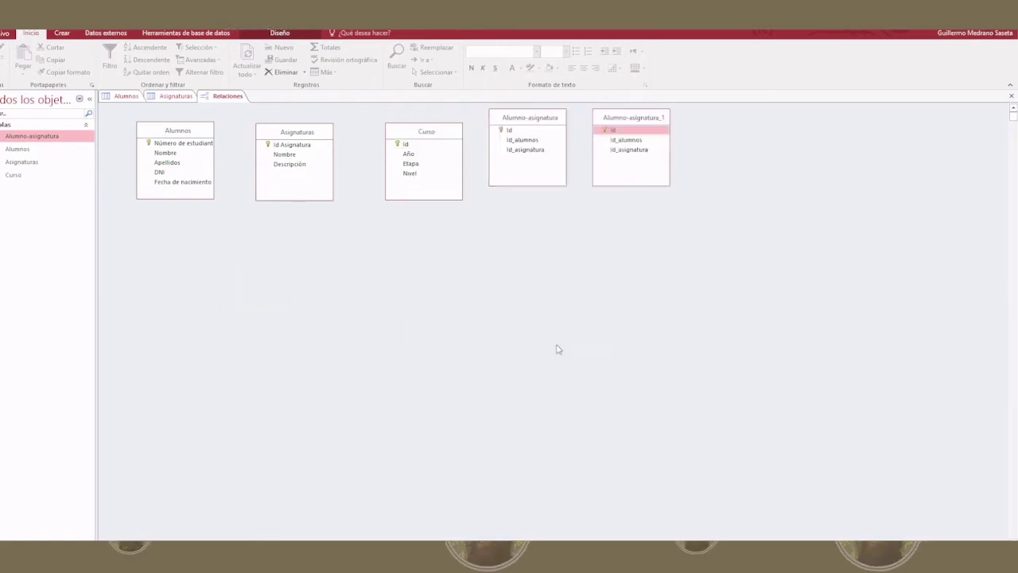
{"action": "right_click", "coordinate": [655, 127]}
{"action": "left_click", "coordinate": [689, 154]}
{"action": "left_click_drag", "start_coordinate": [209, 277], "coordinate": [219, 292]}
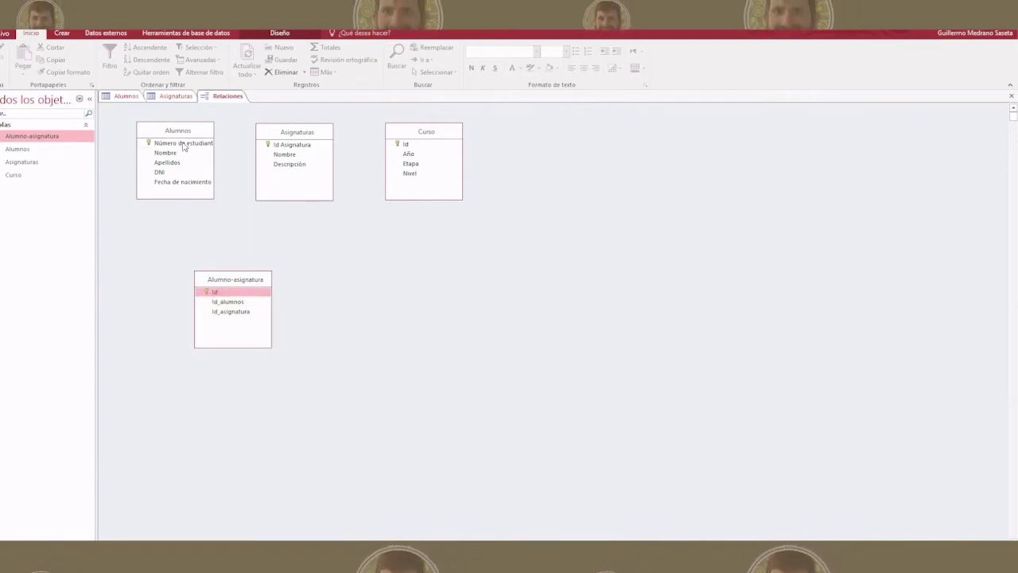
- Create a relationship from Número de estudiante in Alumnos to Id_alumnos in Alumno-asignatura
{"action": "left_click_drag", "start_coordinate": [181, 142], "coordinate": [218, 308]}
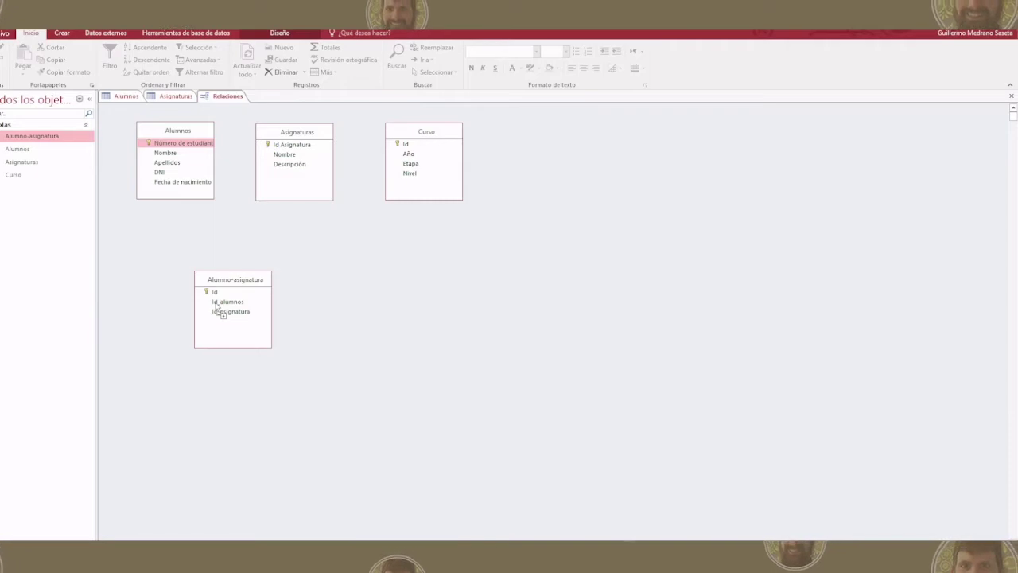
{"action": "left_click_drag", "start_coordinate": [217, 305], "coordinate": [218, 302]}
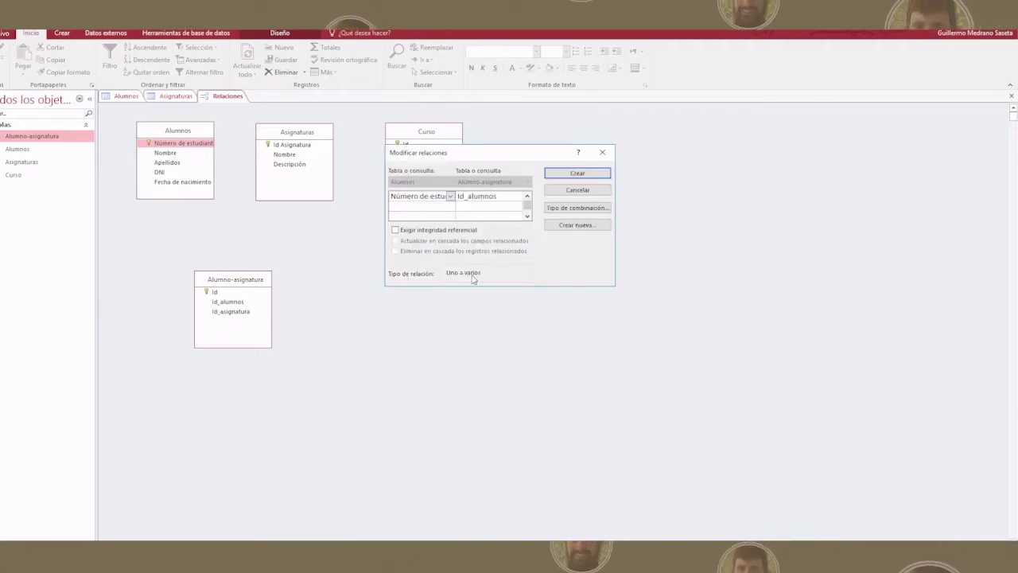
{"action": "left_click", "coordinate": [588, 172]}
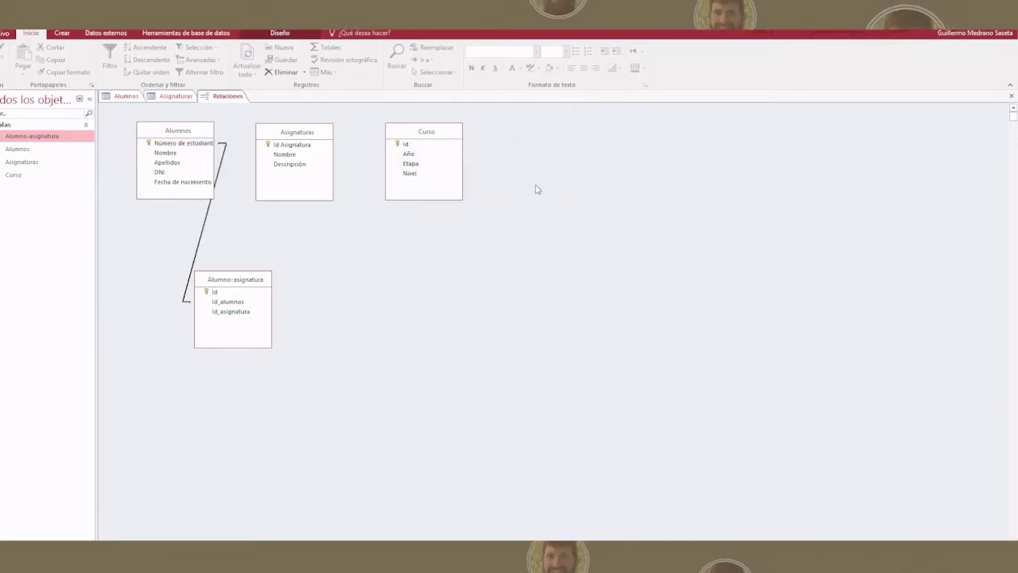
- Move Asignaturas farther from Alumnos and relate its Id Asignatura field to Id_asignatura in Alumno-asignatura
{"action": "left_click_drag", "start_coordinate": [296, 131], "coordinate": [355, 132]}
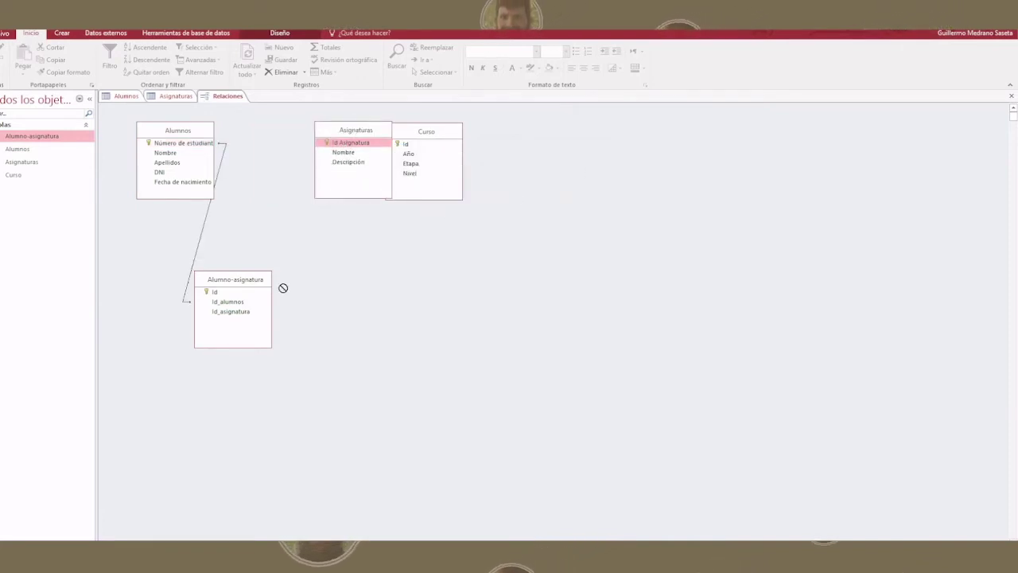
{"action": "left_click_drag", "start_coordinate": [247, 316], "coordinate": [247, 317]}
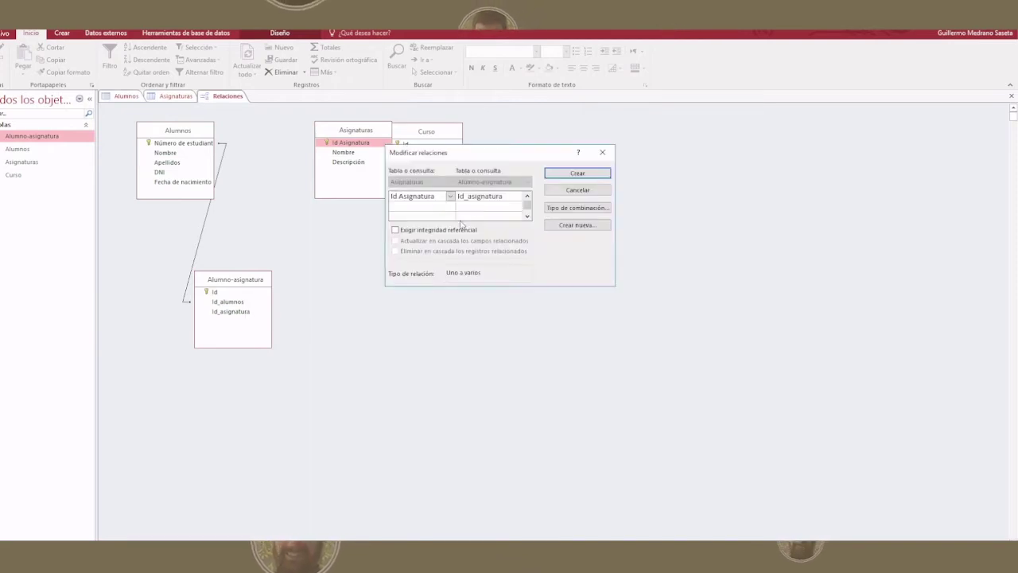
{"action": "left_click", "coordinate": [568, 173]}
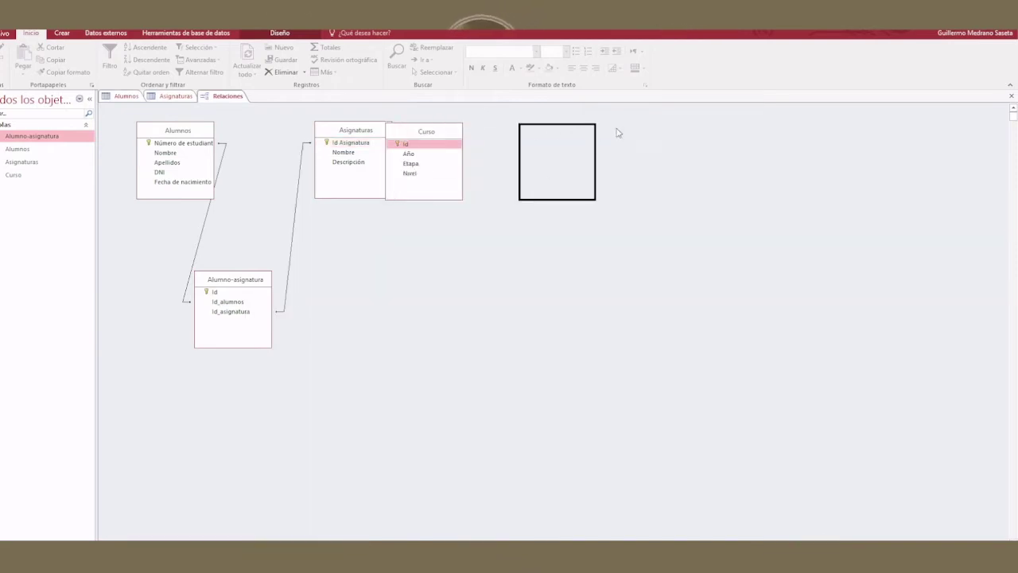
- Spread out the diagram by moving Curso and Asignaturas away from Alumnos and placing Alumno-asignatura between Alumnos and Asignaturas
{"action": "left_click_drag", "start_coordinate": [618, 132], "coordinate": [619, 133]}
{"action": "left_click_drag", "start_coordinate": [367, 133], "coordinate": [468, 129]}
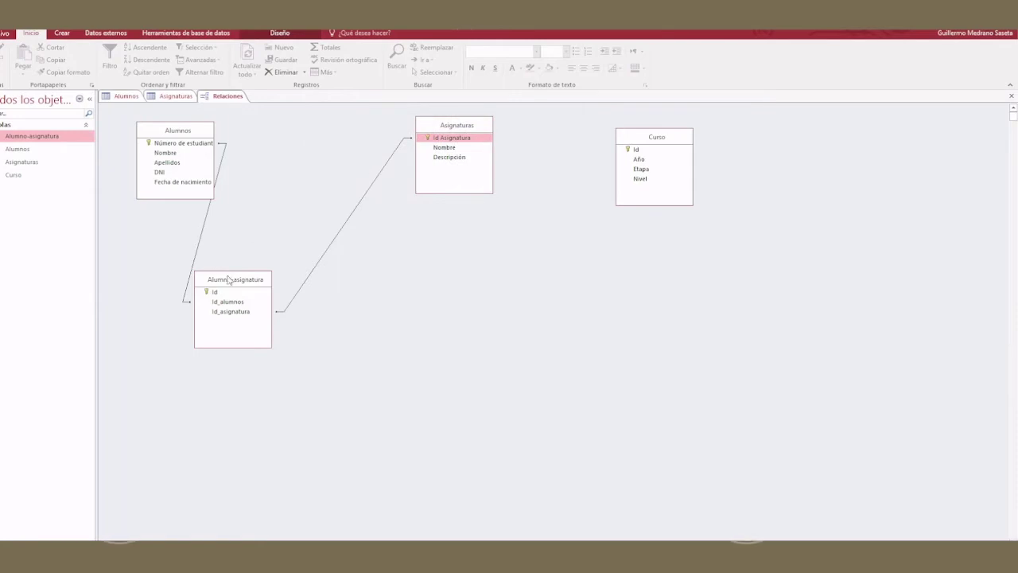
{"action": "left_click_drag", "start_coordinate": [313, 132], "coordinate": [313, 133]}
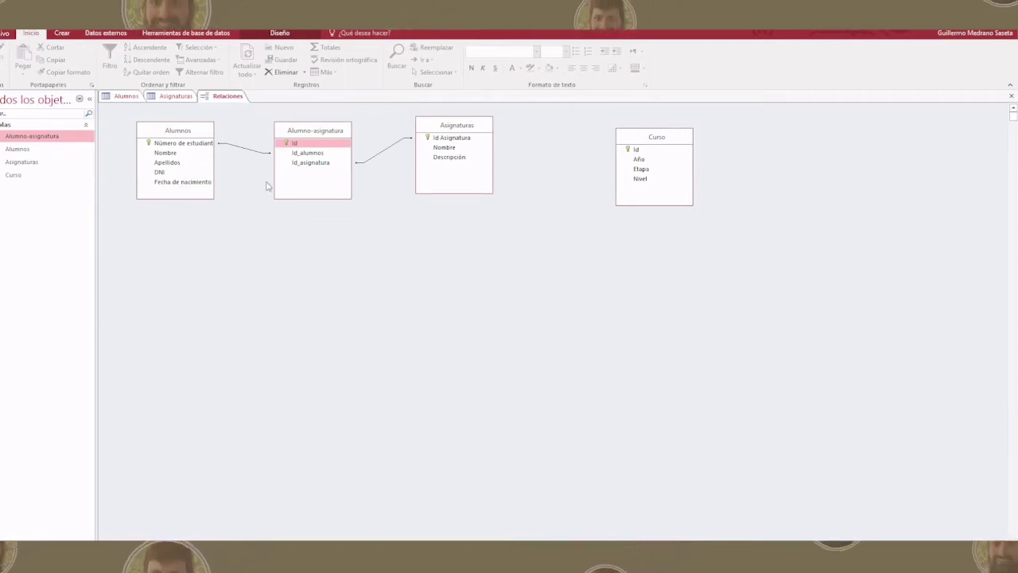
- Create a new table and save it in Design view under the name Curso-Asignatura
{"action": "left_click", "coordinate": [61, 32]}
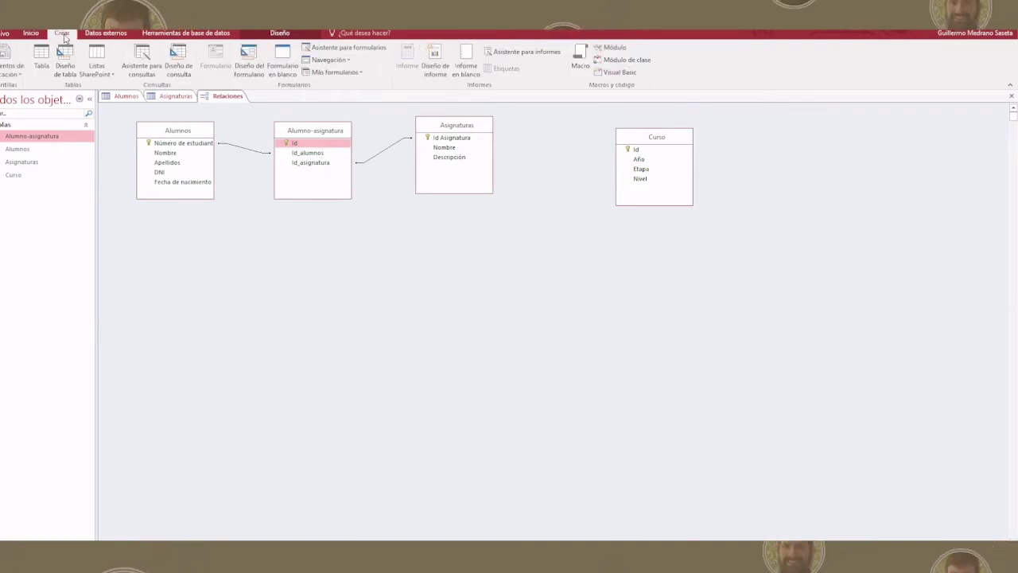
{"action": "left_click", "coordinate": [48, 60]}
{"action": "key", "text": "ctrl+s"}
{"action": "type", "text": "Cuérso-Asignatura"}
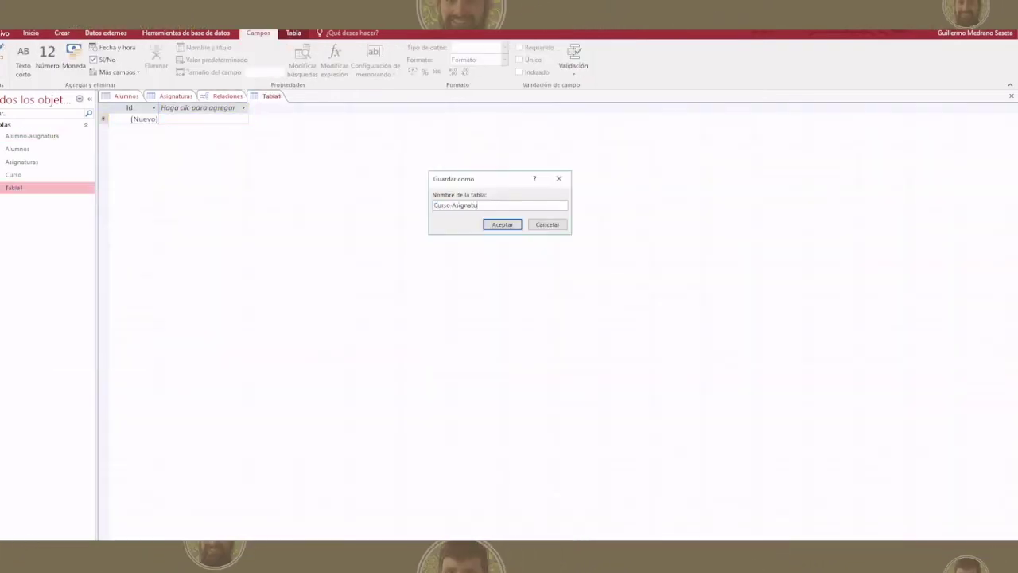
{"action": "key", "text": "Return"}
- Add the fields id_asignatura and id_curso below the Id field of Curso-Asignatura
{"action": "left_click", "coordinate": [164, 128]}
{"action": "type", "text": "Id_asignatura"}
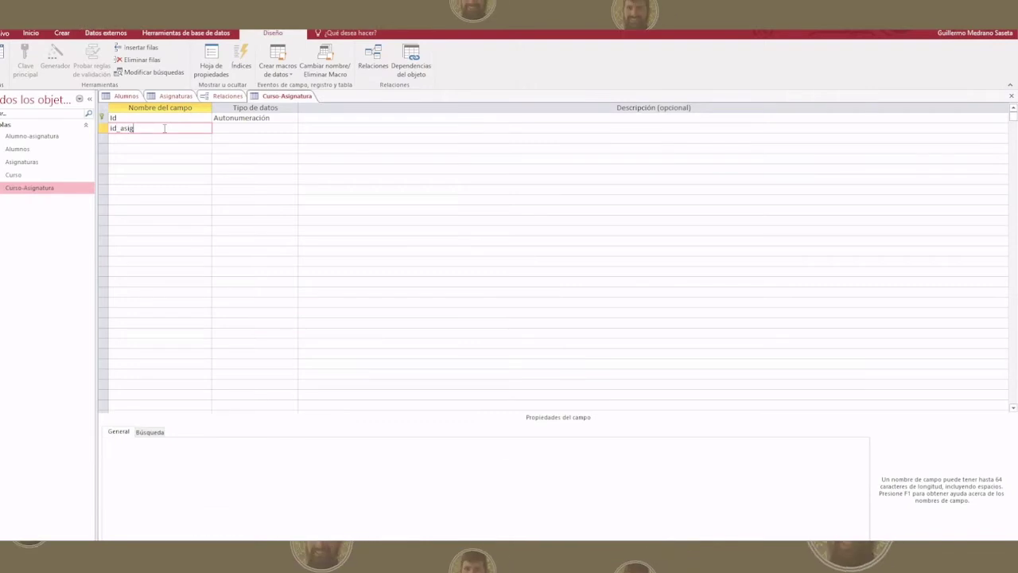
{"action": "key", "text": "Return"}
{"action": "left_click", "coordinate": [138, 138]}
{"action": "type", "text": "id_curso"}
- Set the data type of id_asignatura and id_curso to Número, and close the table, saving its design changes
{"action": "left_click", "coordinate": [291, 128]}
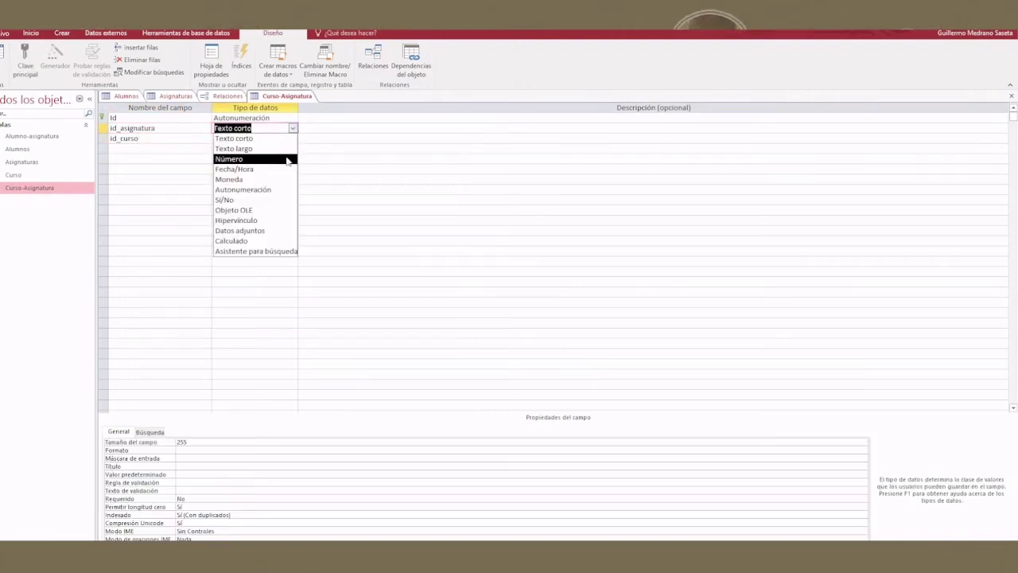
{"action": "left_click", "coordinate": [239, 153]}
{"action": "left_click", "coordinate": [291, 138]}
{"action": "left_click", "coordinate": [238, 164]}
{"action": "key", "text": "ctrl+w"}
{"action": "left_click", "coordinate": [445, 323]}
- Add the Curso-Asignatura table to the relationships diagram
{"action": "double_click", "coordinate": [556, 215]}
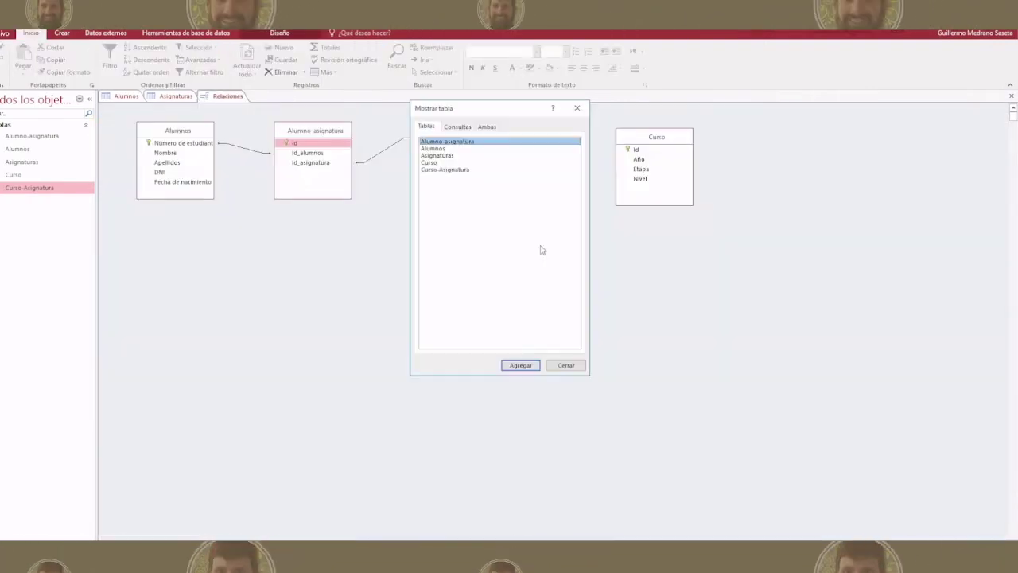
{"action": "double_click", "coordinate": [445, 169]}
{"action": "left_click", "coordinate": [563, 364]}
- Relate Asignaturas and Curso to Curso-Asignatura through id_asignatura and id_curso, and move Alumno-asignatura below its related tables
{"action": "left_click_drag", "start_coordinate": [452, 138], "coordinate": [544, 264]}
{"action": "left_click", "coordinate": [574, 174]}
{"action": "left_click_drag", "start_coordinate": [313, 131], "coordinate": [310, 258]}
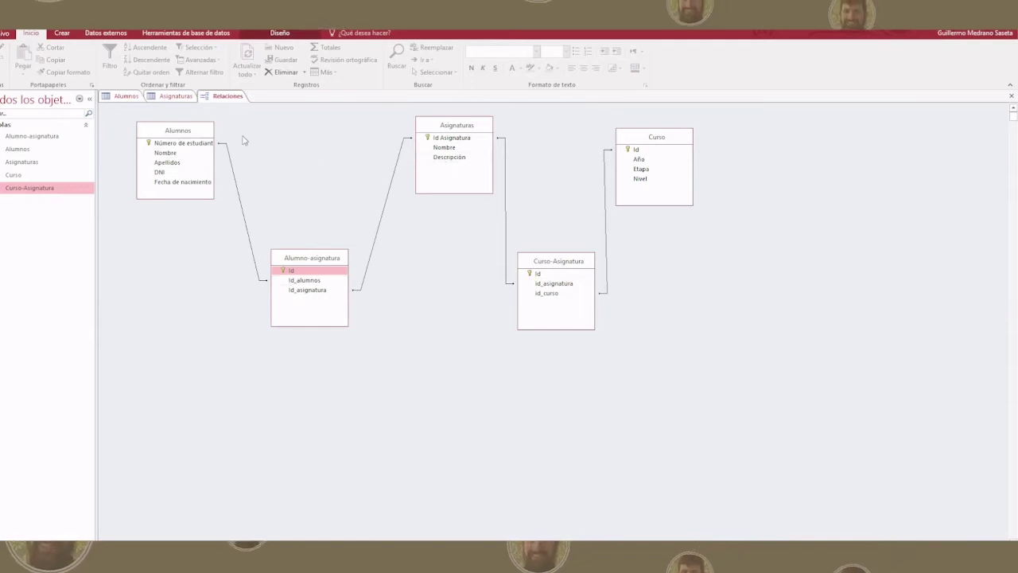
- Compare the records in the Alumnos and Asignaturas tables to identify the student and subject IDs
{"action": "left_click", "coordinate": [126, 97]}
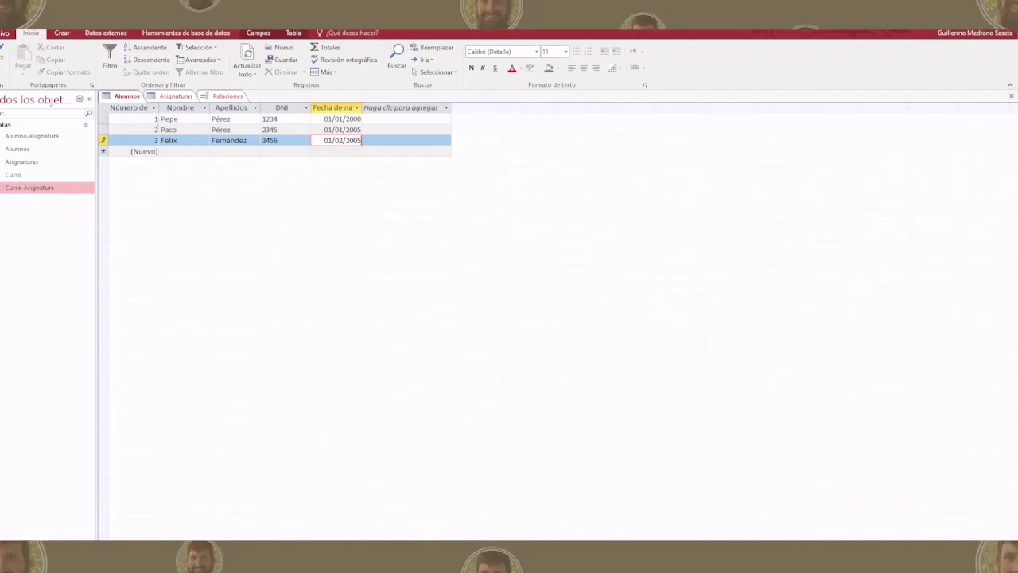
{"action": "left_click", "coordinate": [168, 97]}
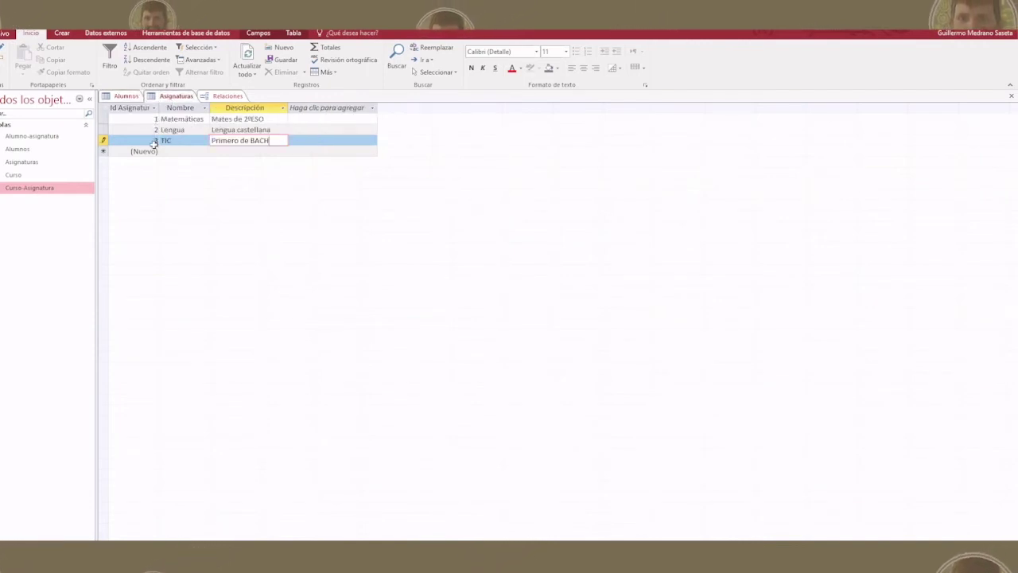
{"action": "left_click", "coordinate": [124, 96]}
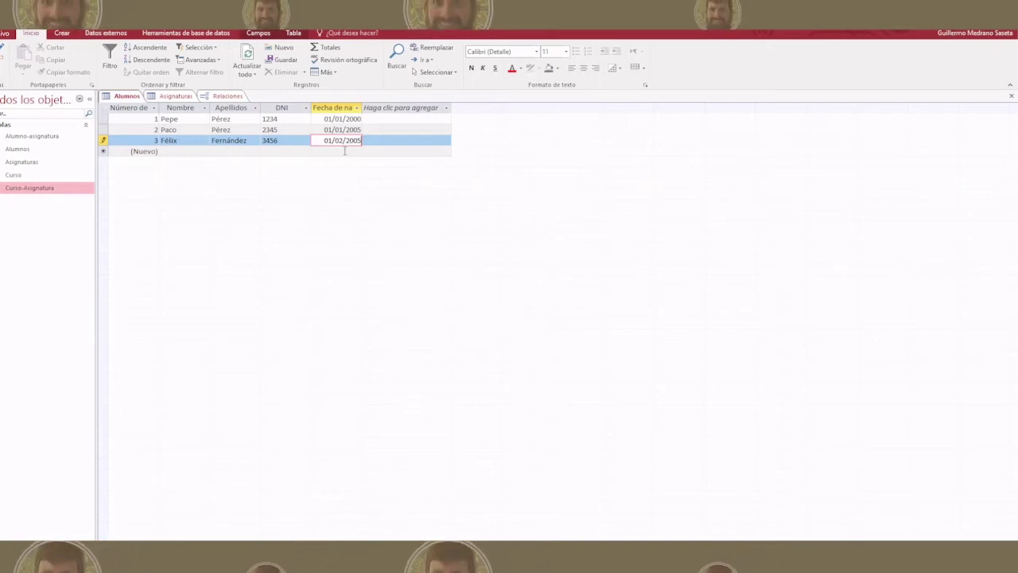
{"action": "left_click", "coordinate": [168, 97]}
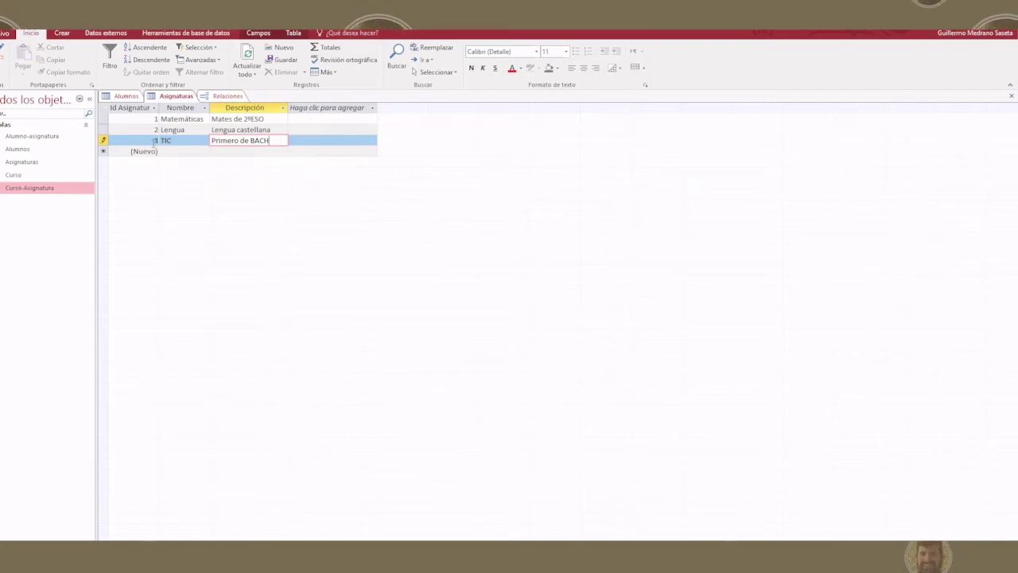
{"action": "left_click", "coordinate": [127, 97]}
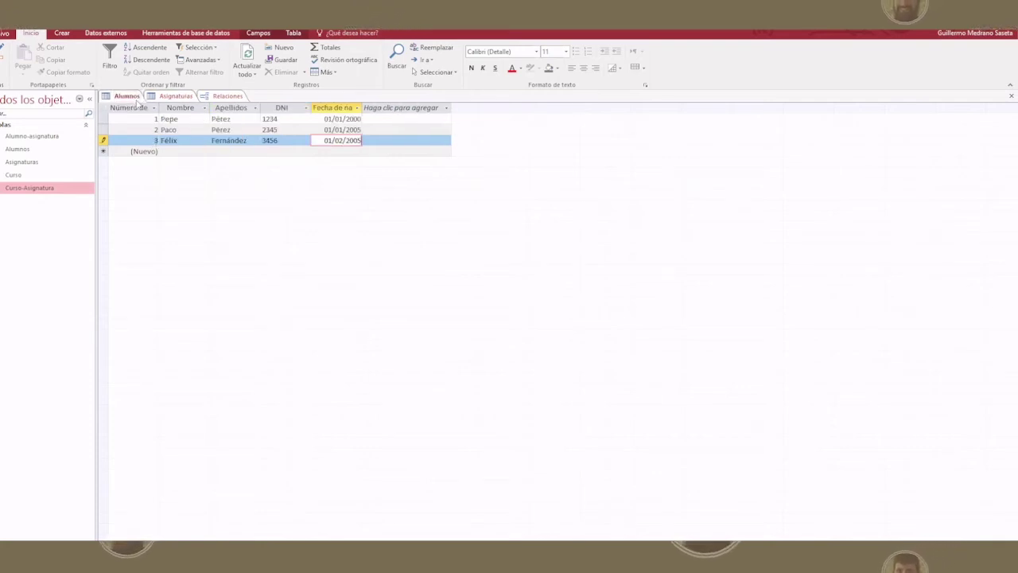
{"action": "left_click", "coordinate": [172, 96]}
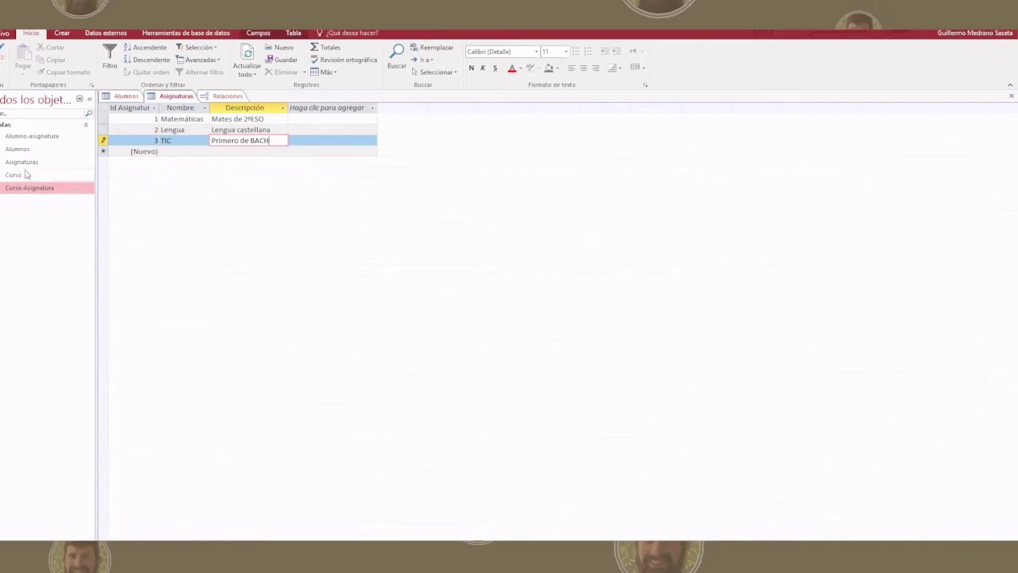
- Open Alumno-asignatura and enter two records, with Id_alumnos 2 and 3, both with Id_asignatura 3
{"action": "left_click_drag", "start_coordinate": [29, 136], "coordinate": [26, 142]}
{"action": "double_click", "coordinate": [27, 137]}
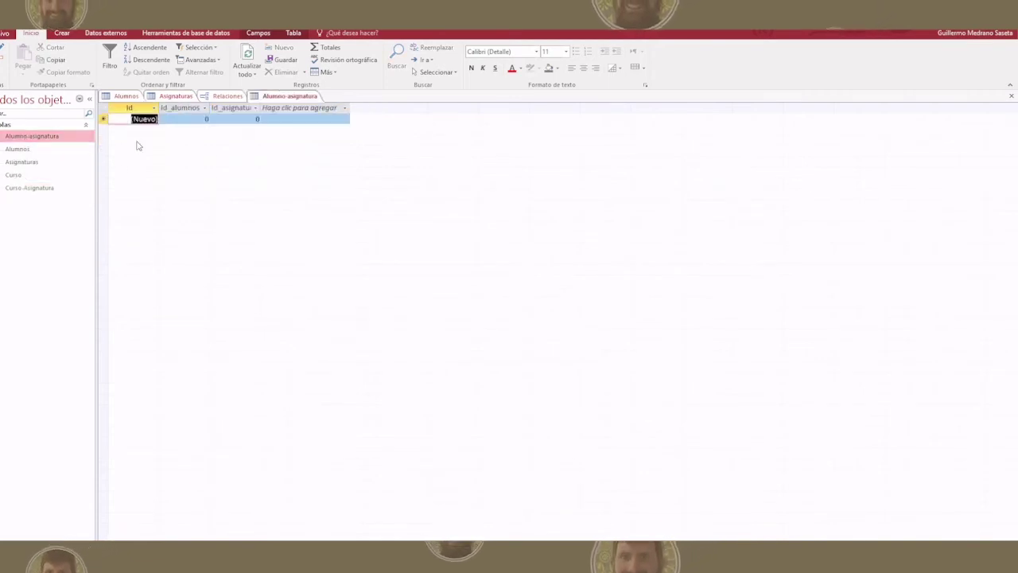
{"action": "key", "text": "Tab"}
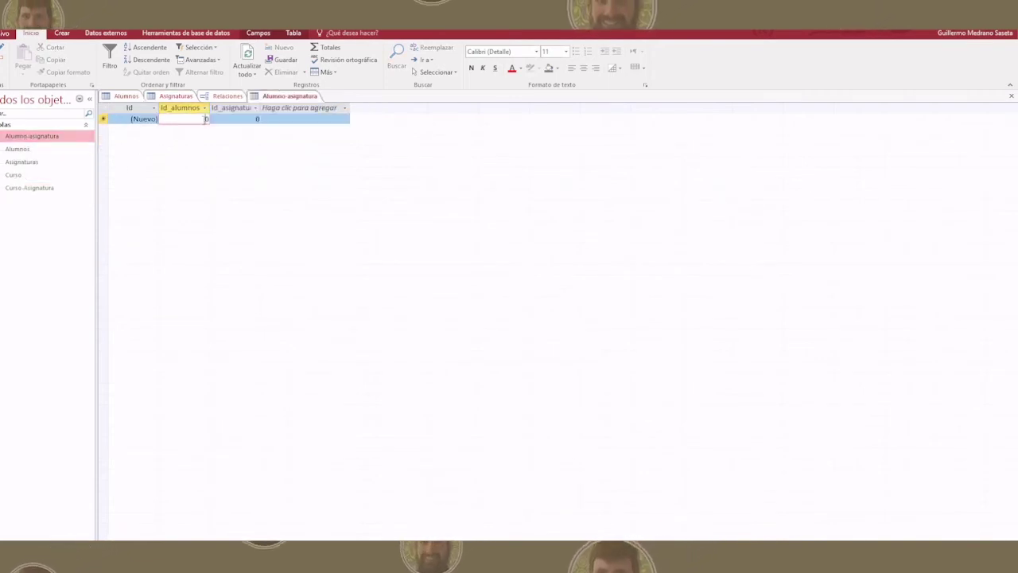
{"action": "type", "text": "2"}
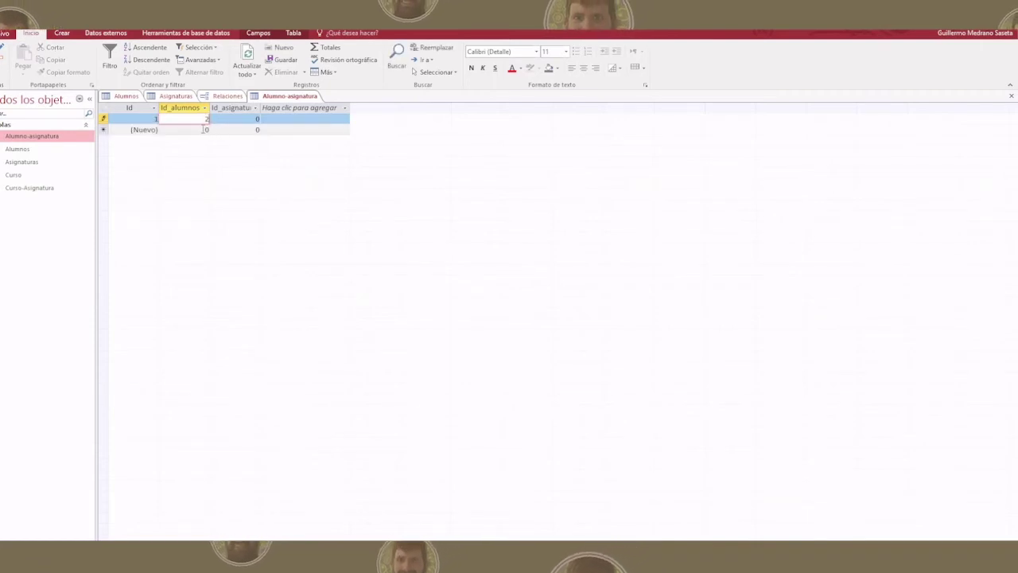
{"action": "left_click", "coordinate": [209, 129]}
{"action": "type", "text": "3"}
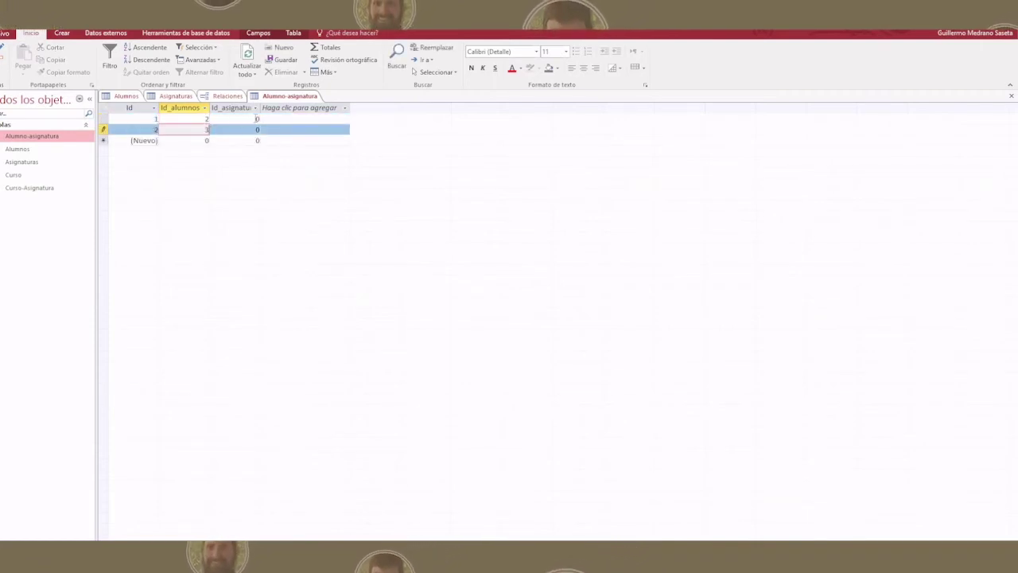
{"action": "left_click", "coordinate": [258, 120]}
{"action": "type", "text": "3"}
{"action": "left_click", "coordinate": [263, 129]}
{"action": "type", "text": "3"}
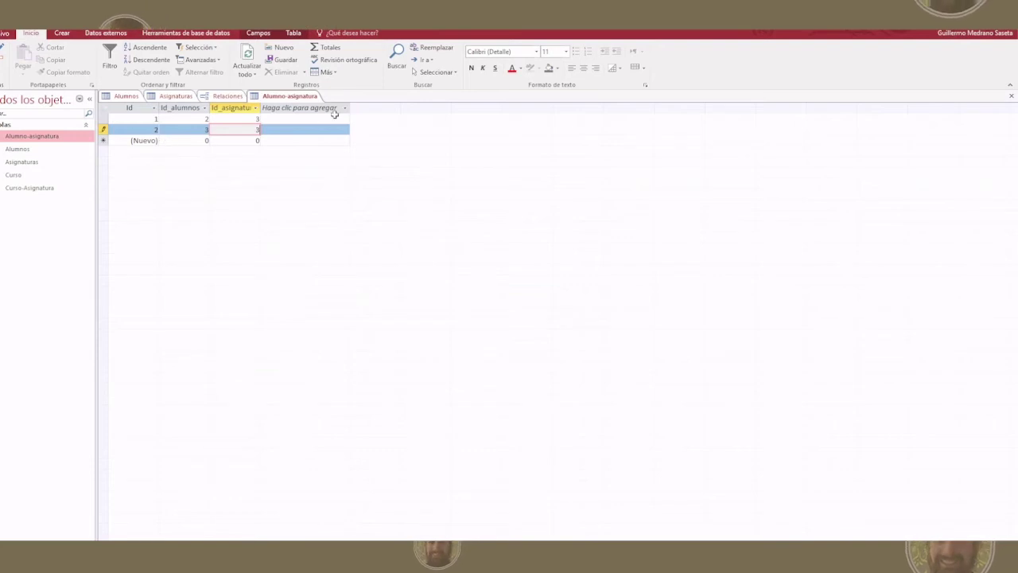
- Close the Alumno-asignatura and Asignaturas tables, saving the changes to Asignaturas
{"action": "left_click", "coordinate": [1011, 97]}
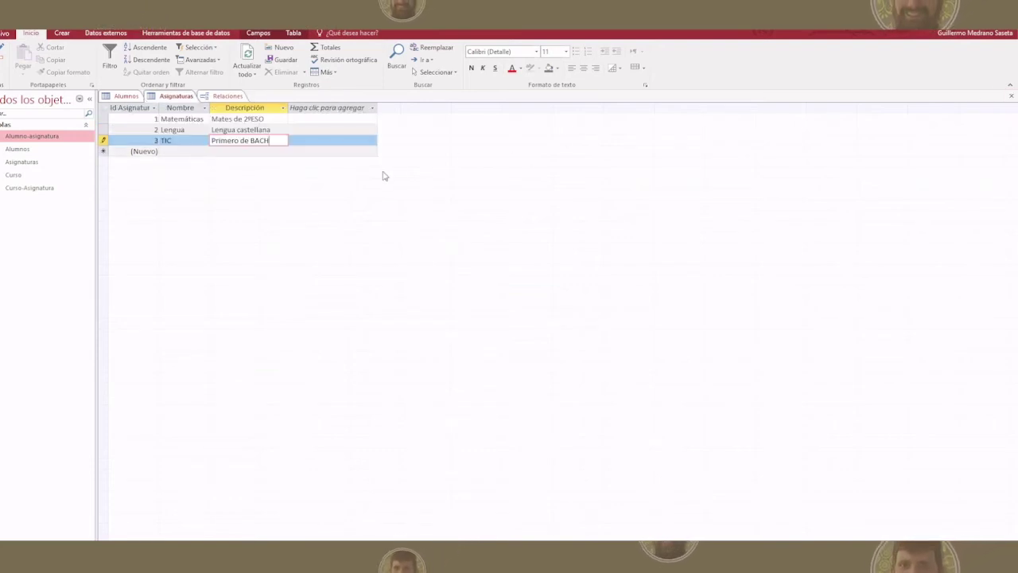
{"action": "left_click", "coordinate": [1010, 95]}
{"action": "left_click", "coordinate": [436, 324]}
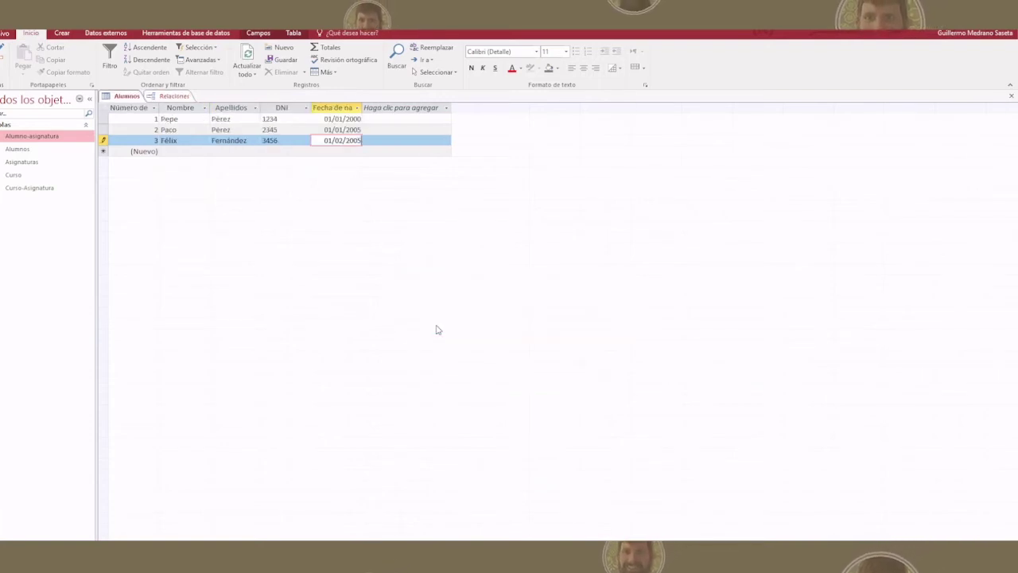